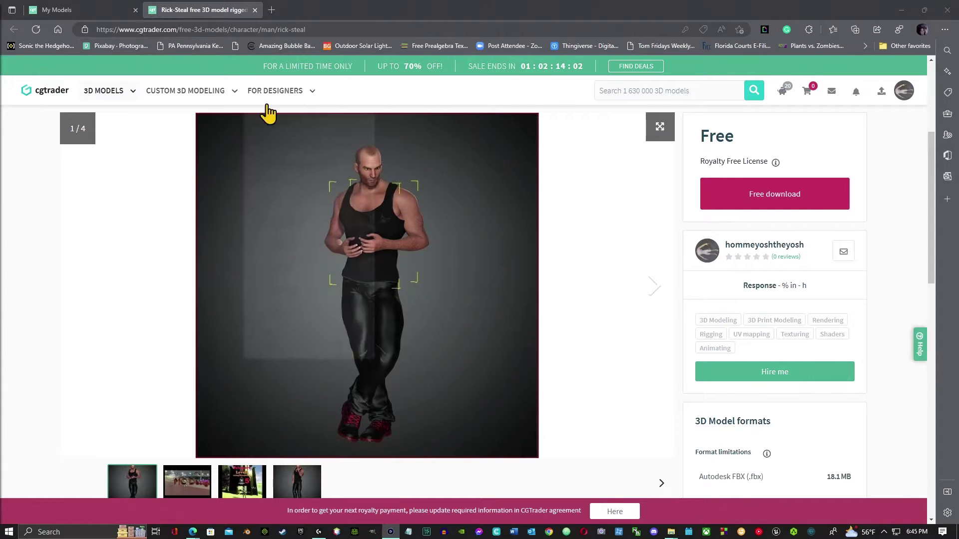
Go to the Rick-Steal model's free download page on CGTrader
scroll(535, 403, "up", 4)
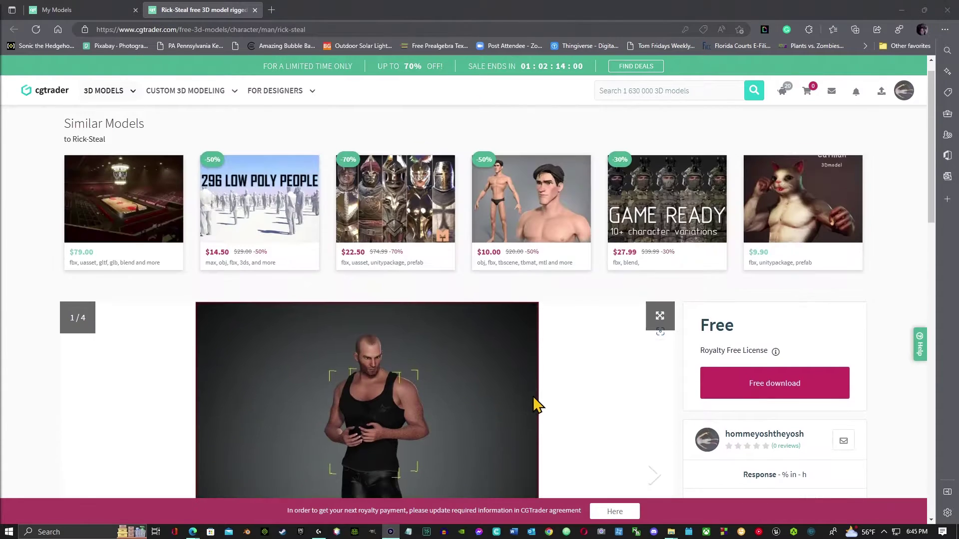
scroll(594, 401, "down", 4)
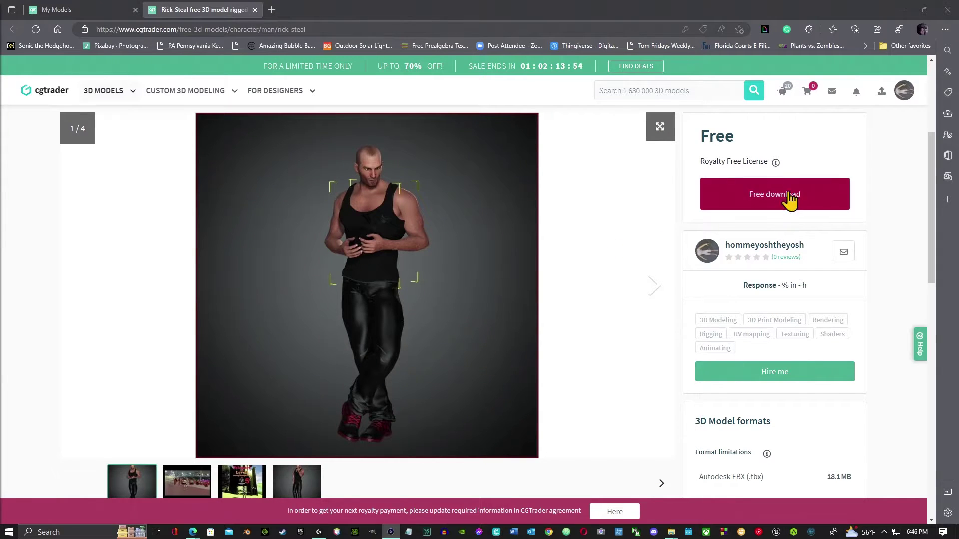
scroll(786, 274, "down", 4)
scroll(786, 262, "up", 4)
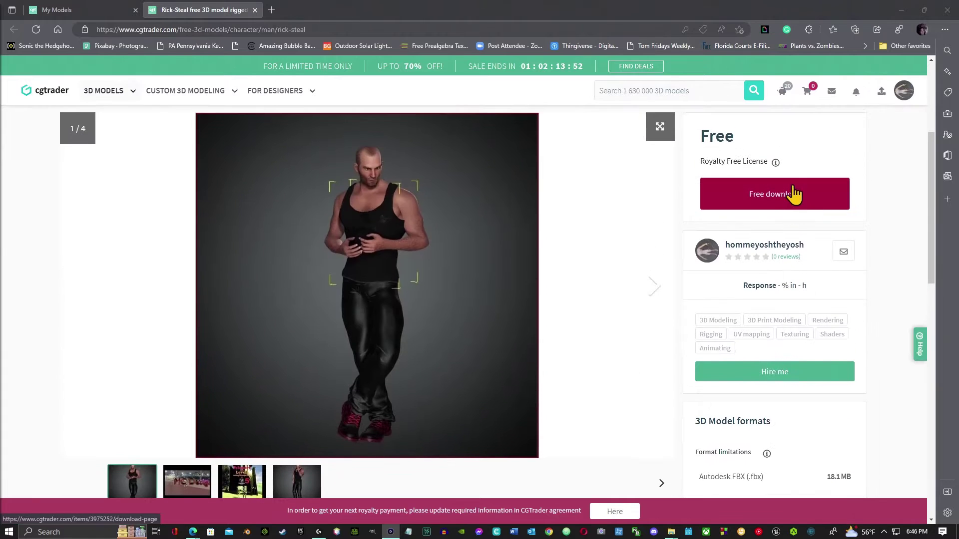
scroll(685, 285, "down", 5)
scroll(779, 240, "up", 5)
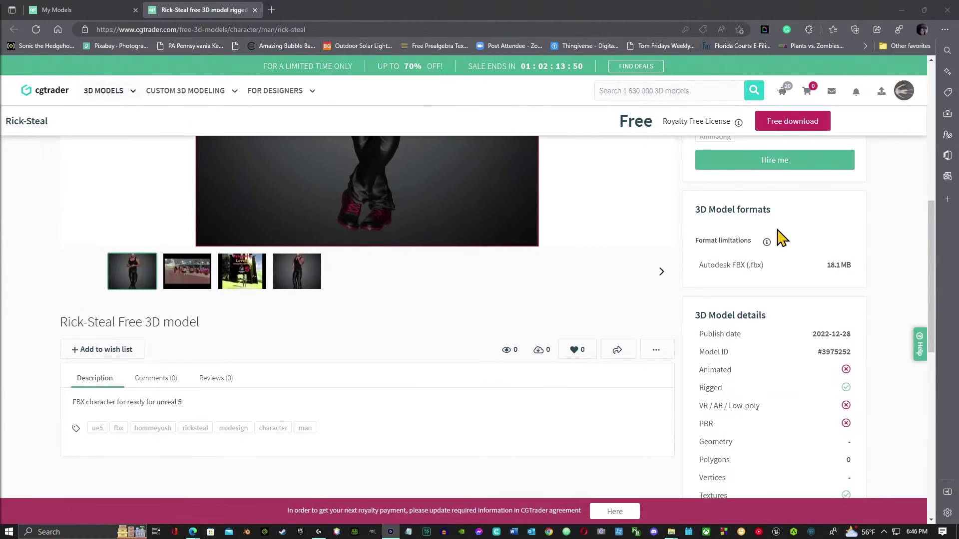
left_click(782, 194)
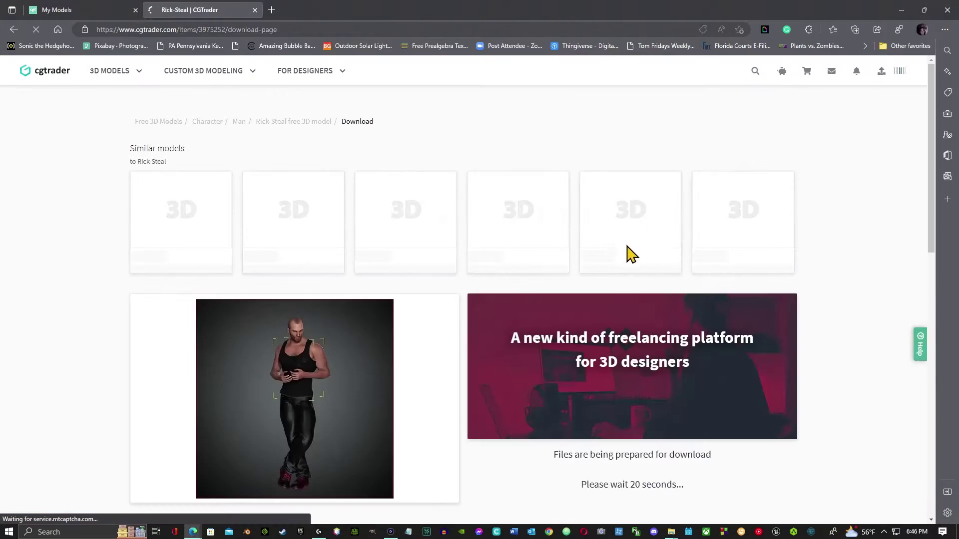
Download the Rick_Steal.Fbx file and choose Save as
scroll(684, 316, "down", 3)
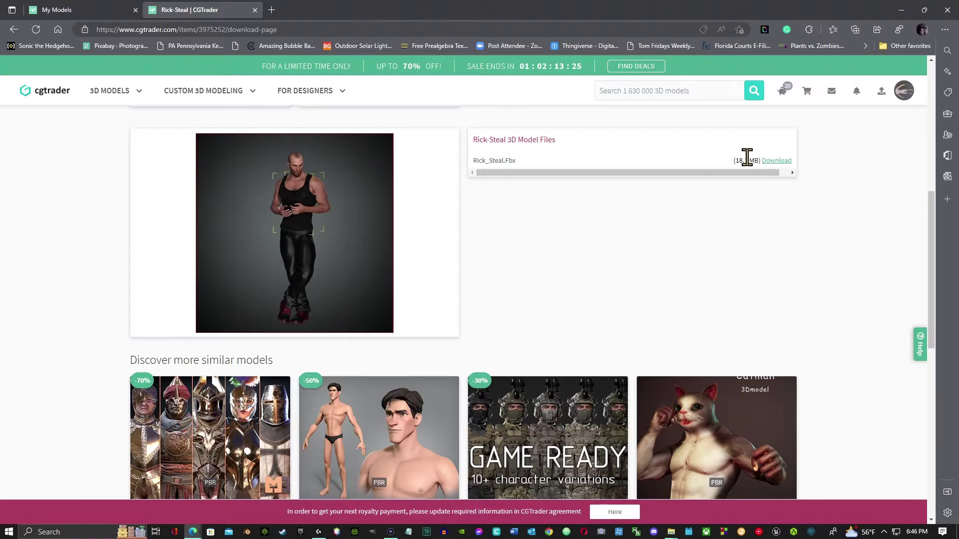
left_click(778, 167)
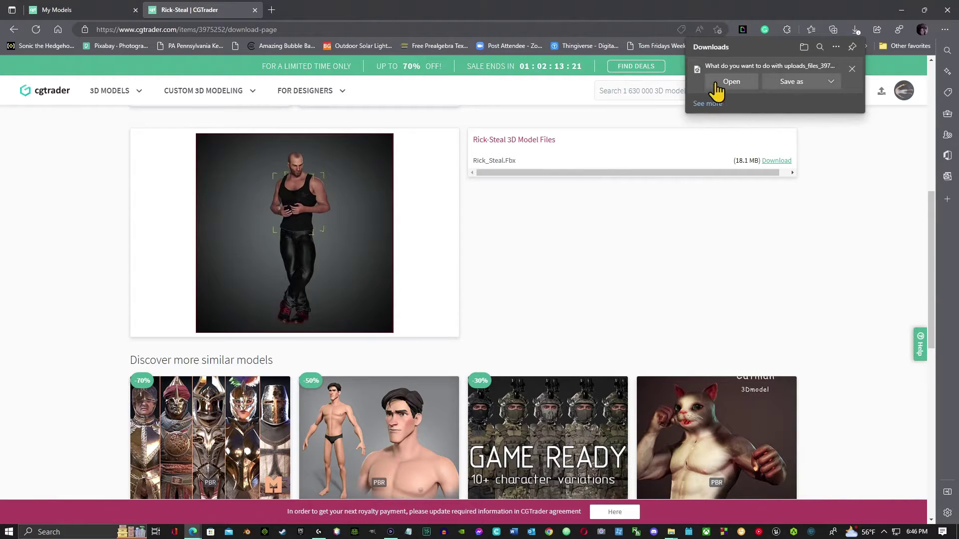
left_click(794, 82)
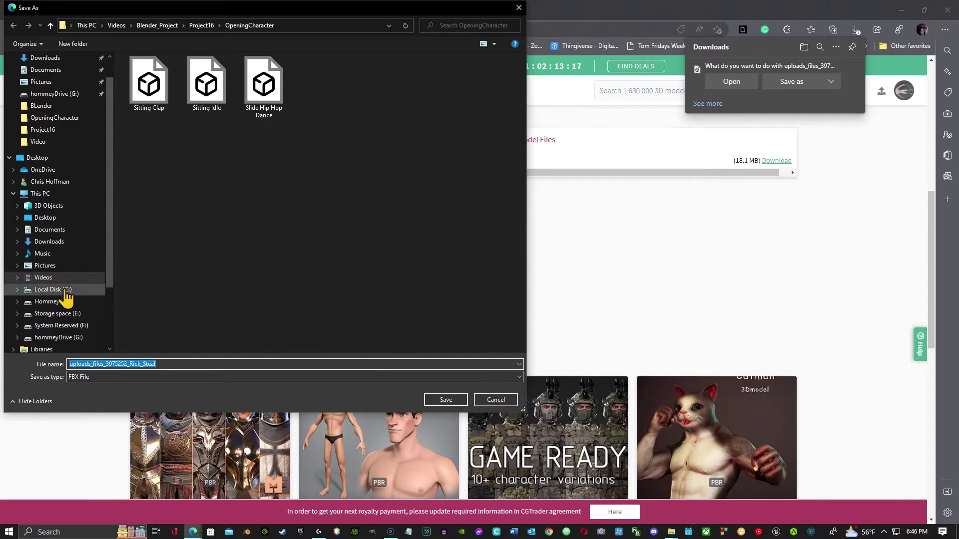
Browse to E:\Unreal22\RetargetAnimation\Content\Characters in the Save As dialog
scroll(82, 333, "down", 1)
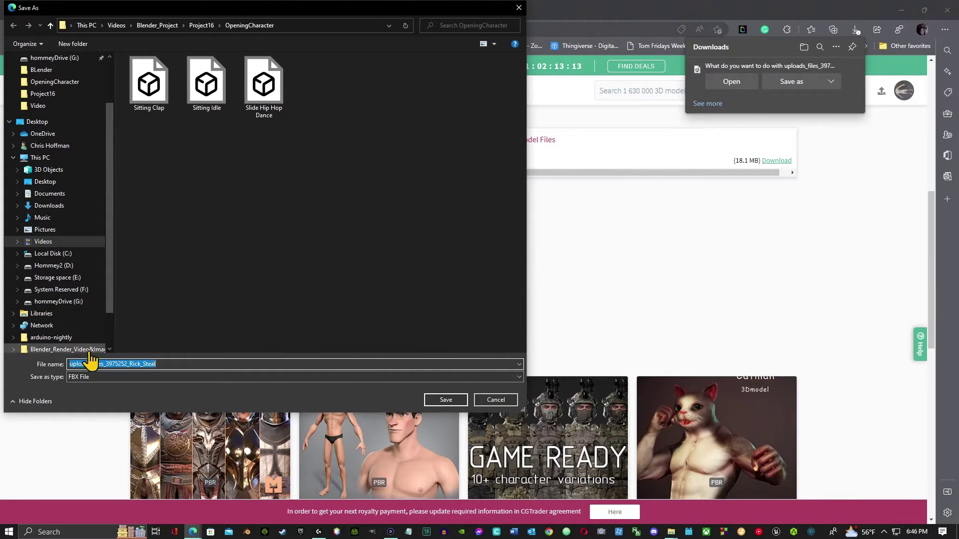
left_click(75, 278)
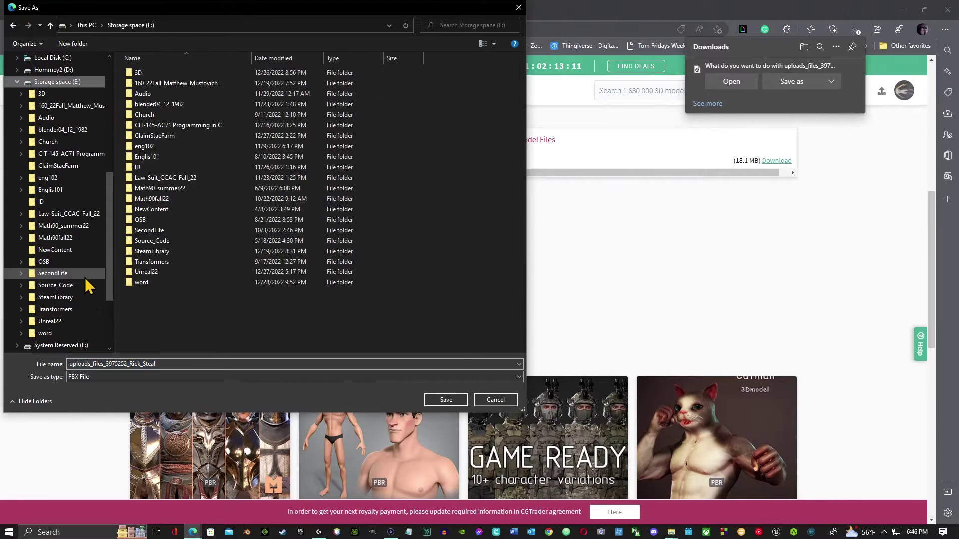
double_click(141, 271)
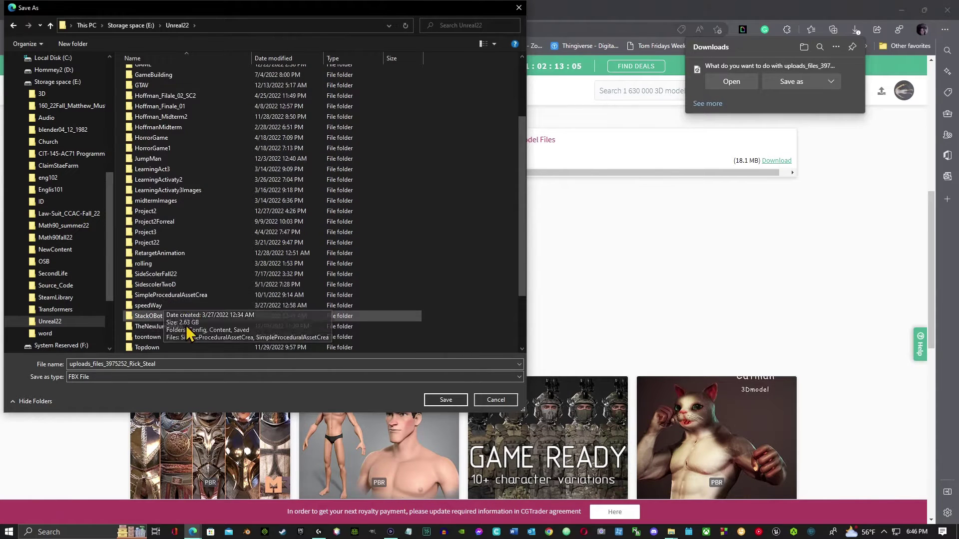
scroll(180, 320, "down", 5)
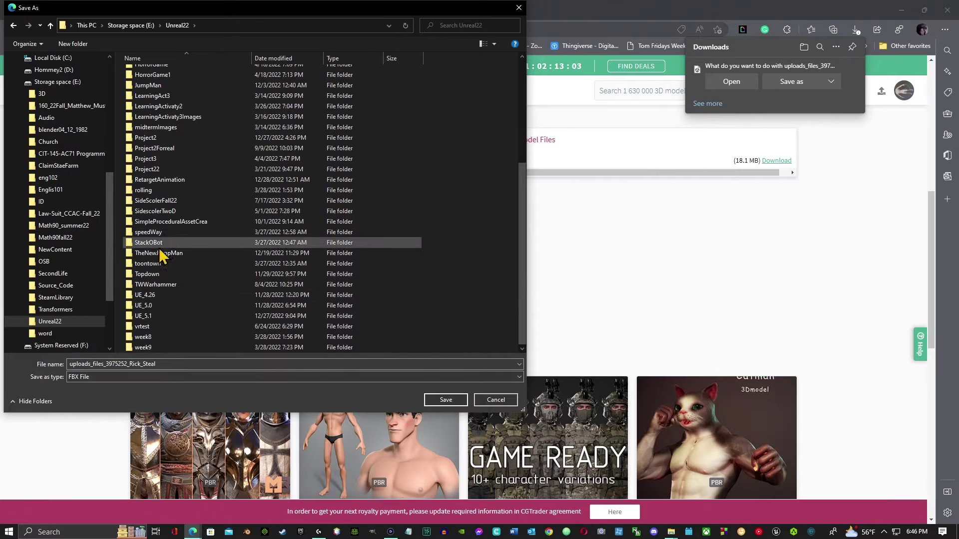
double_click(174, 183)
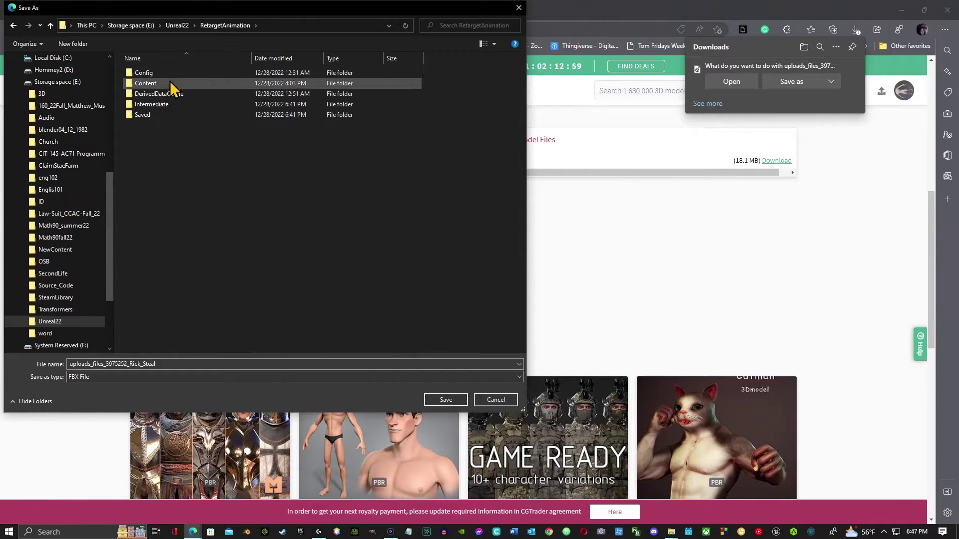
double_click(172, 84)
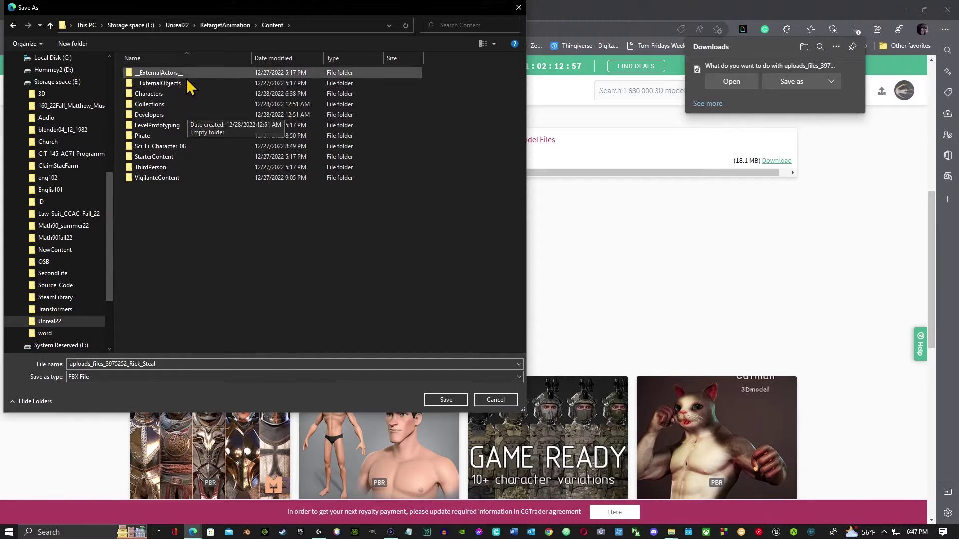
left_click(183, 95)
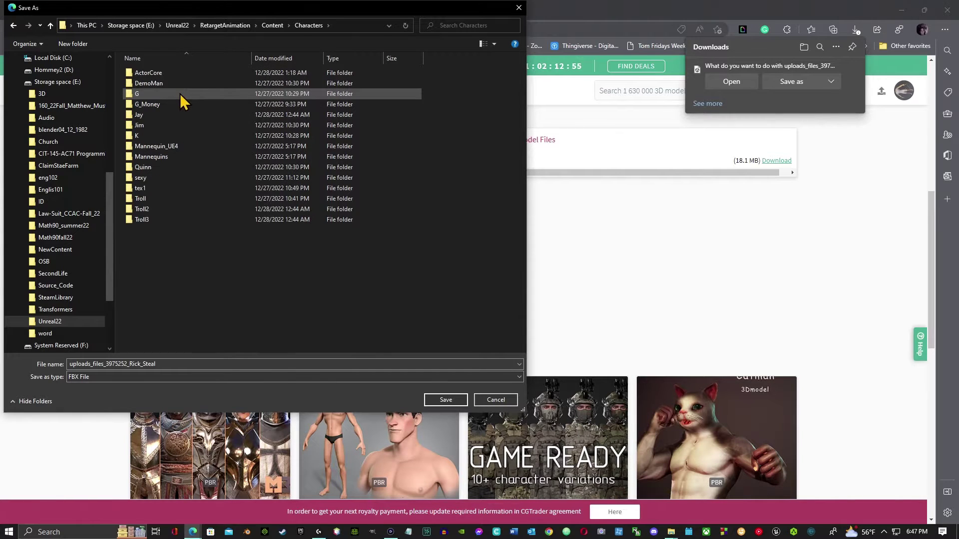
double_click(180, 94)
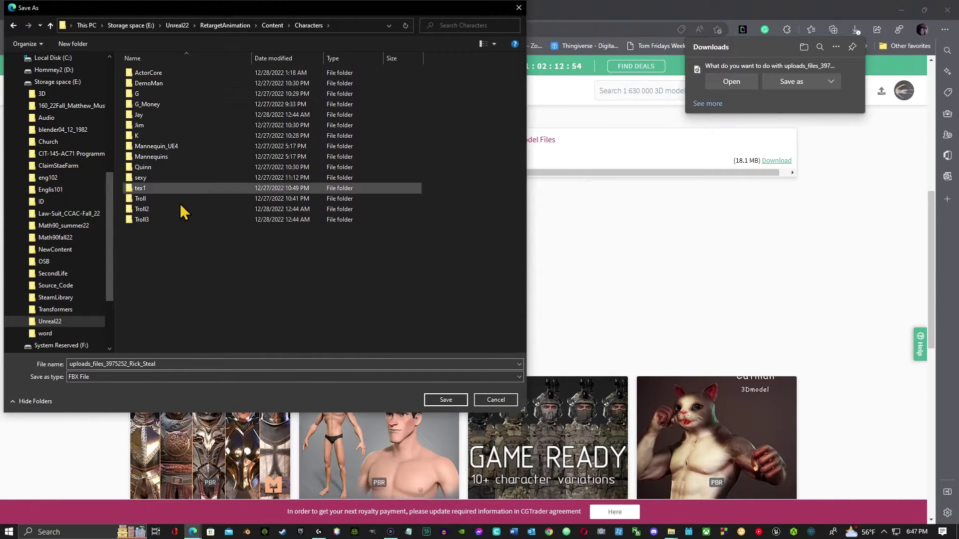
Create a Rick folder there and save the file into it as Rick_Steal
left_click(73, 44)
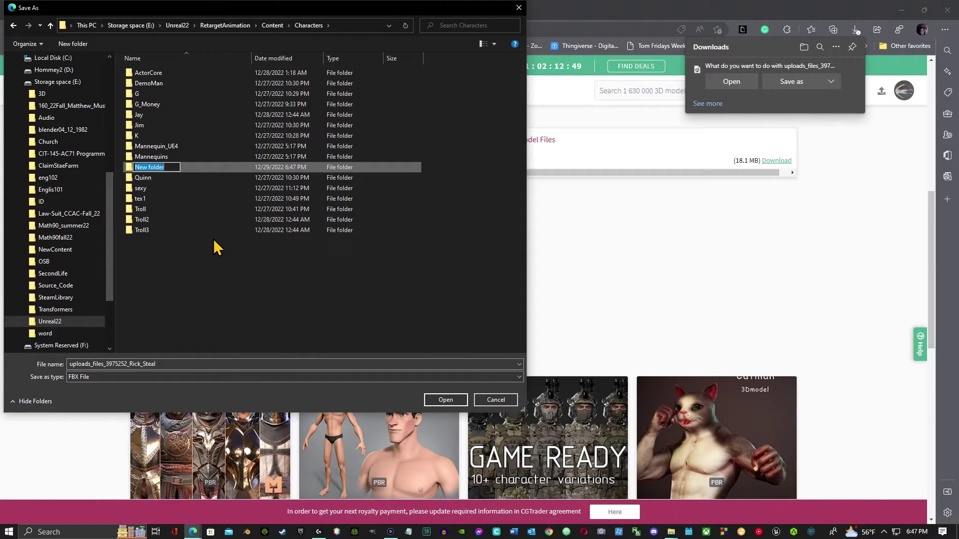
type("Rick")
key("Return")
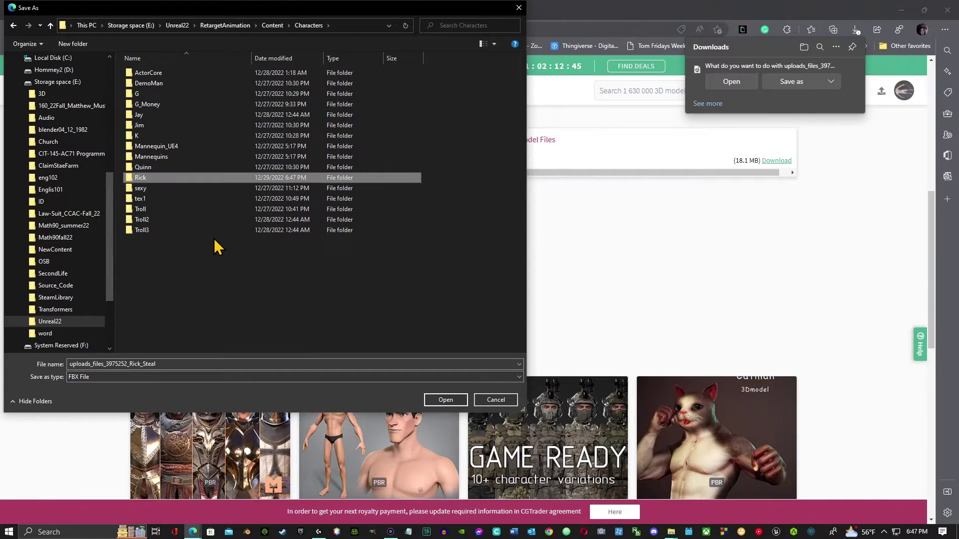
double_click(165, 180)
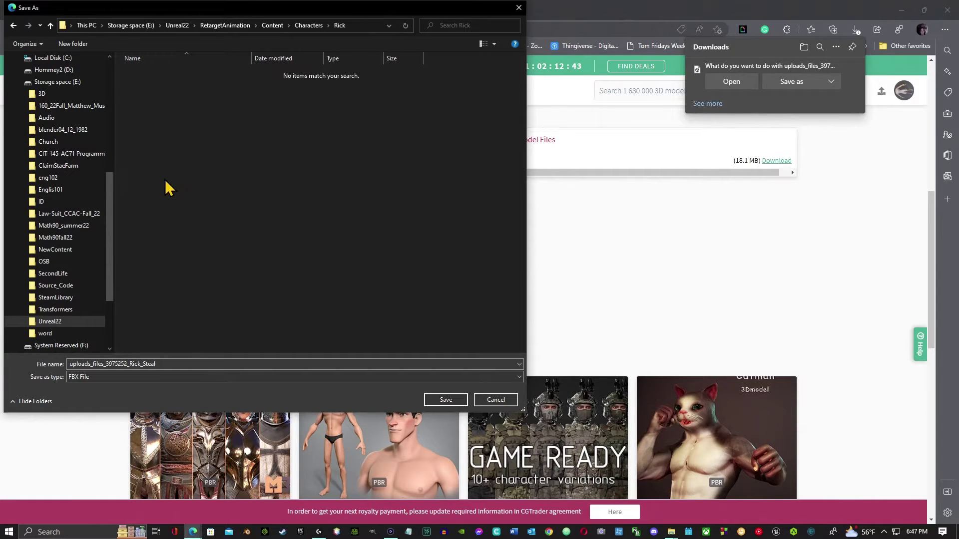
left_click(131, 364)
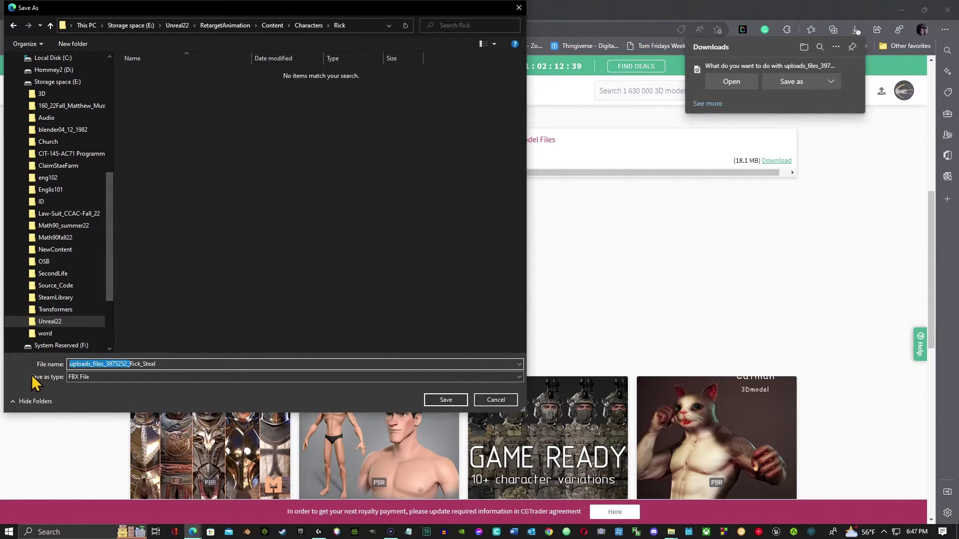
key("BackSpace")
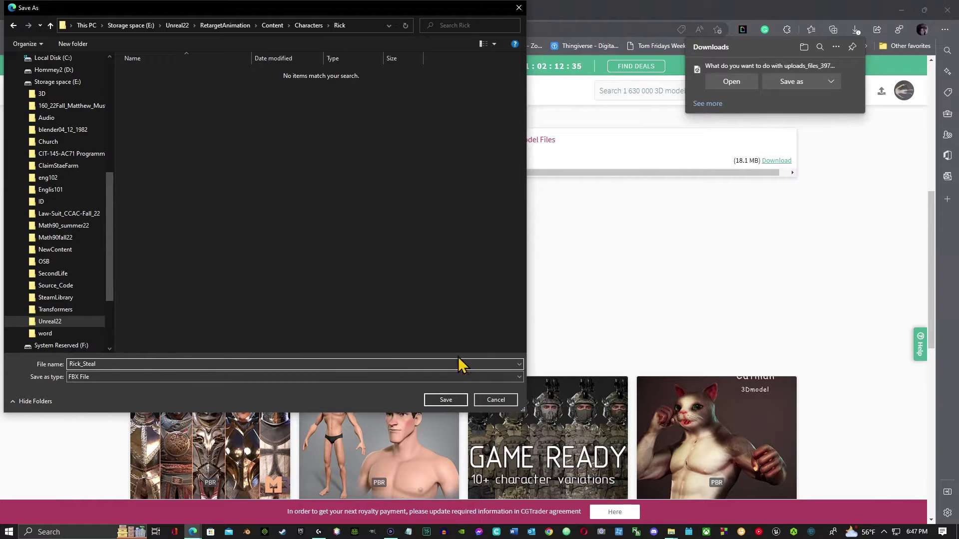
left_click(444, 402)
mouse_move(446, 411)
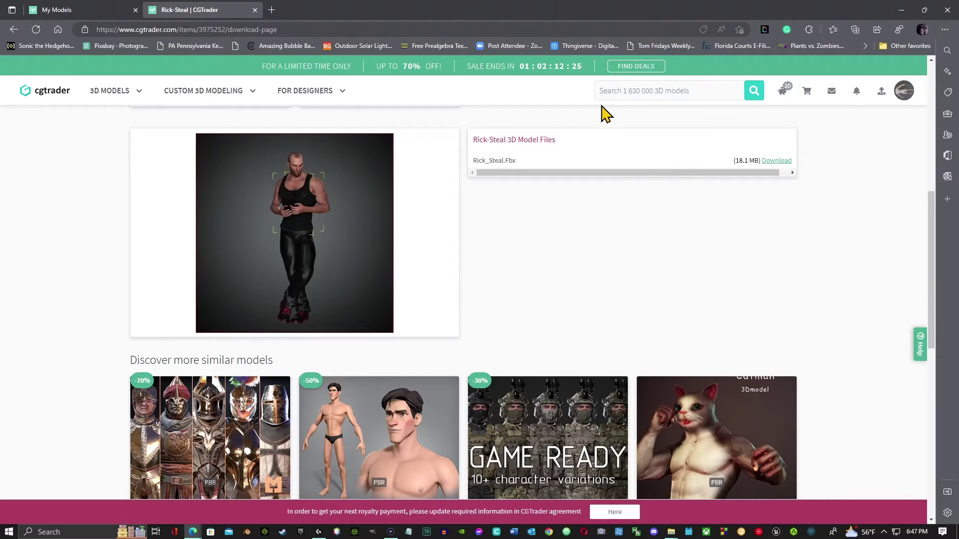
Open the RetargetAnimation project from the Epic Games Launcher's Unreal Engine library
left_click(901, 10)
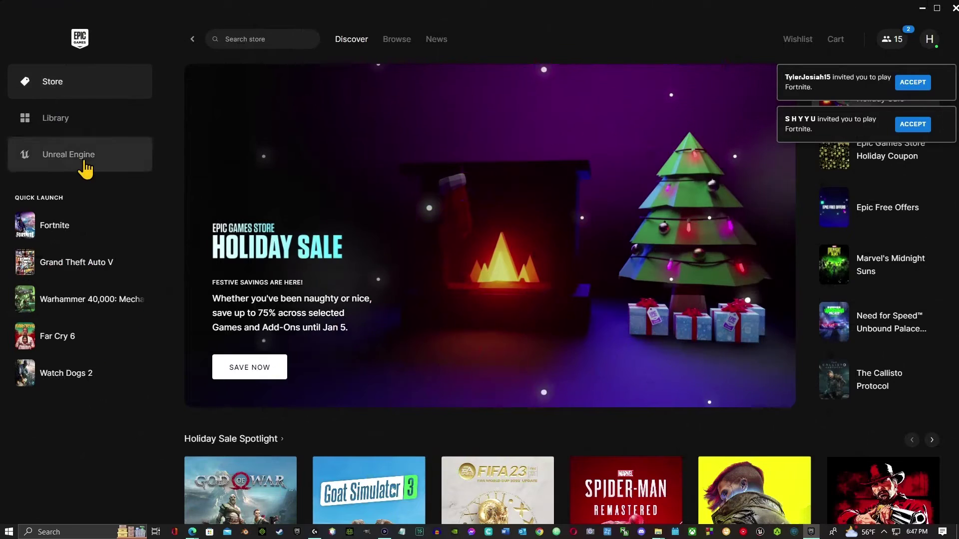
left_click(89, 156)
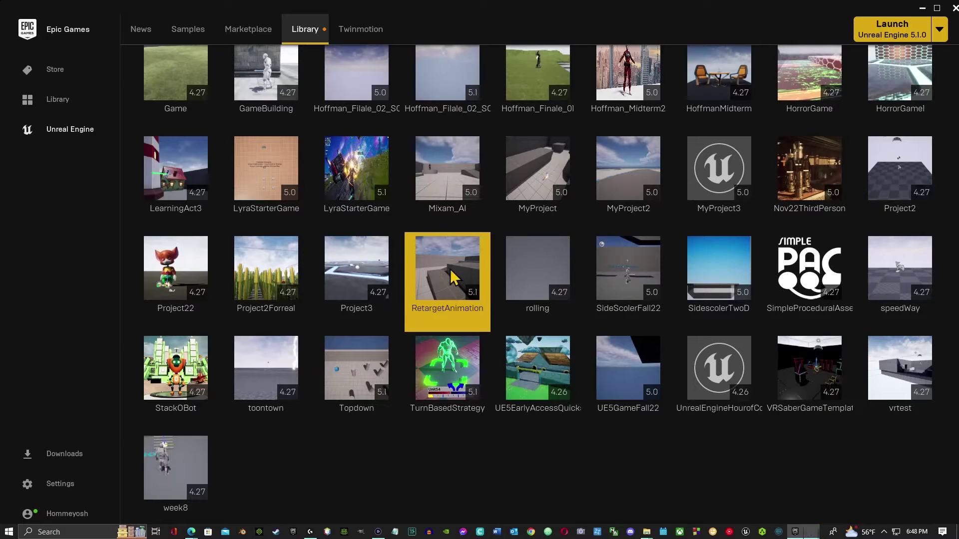
double_click(480, 274)
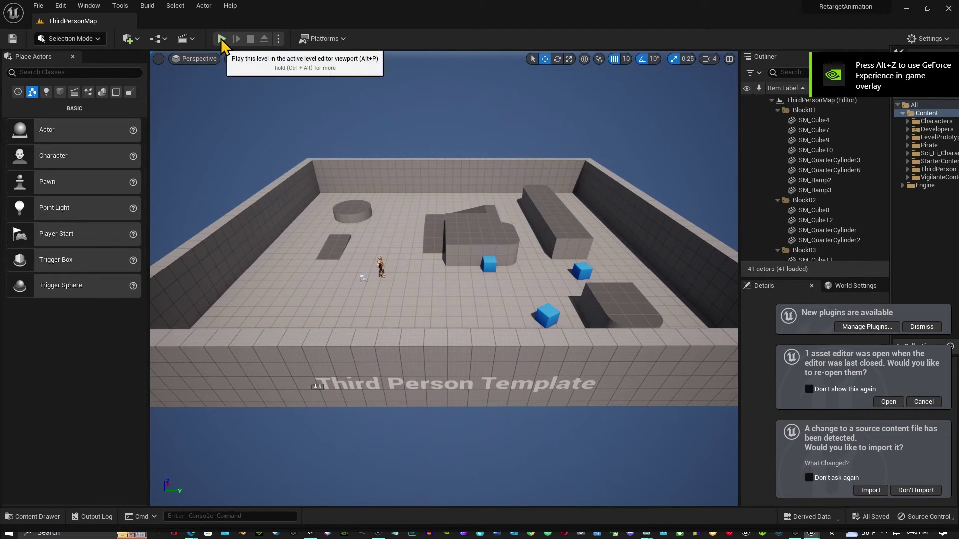
Play-test the ThirdPersonMap level briefly, stop it, and open the Content Drawer
left_click(221, 39)
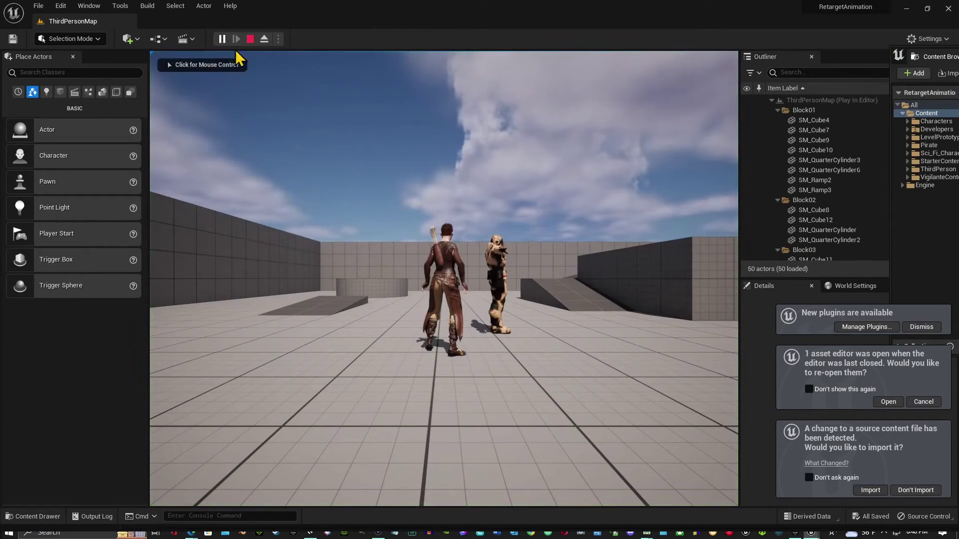
left_click(451, 273)
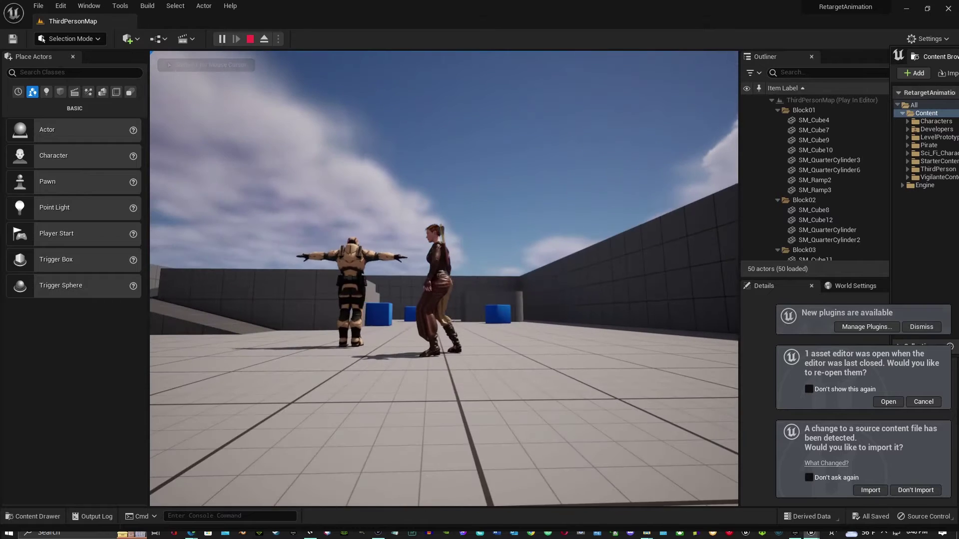
key("Escape")
key("ctrl+space")
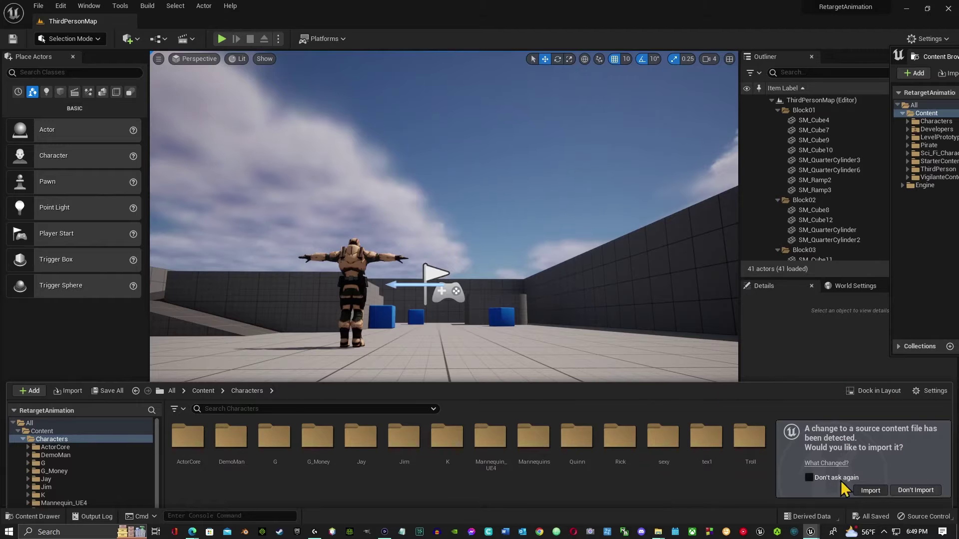
Import the new Rick_Steal FBX with default options using Import All
left_click(871, 491)
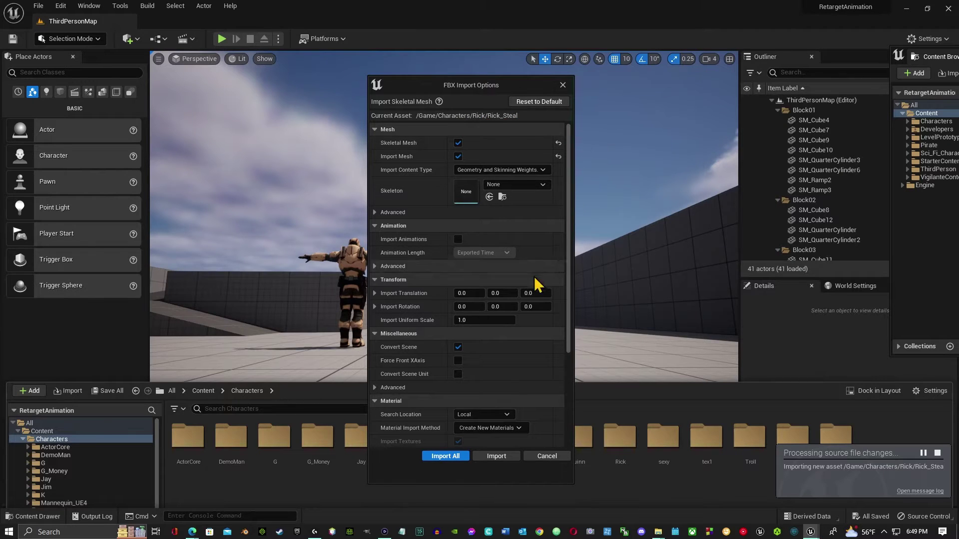
scroll(478, 433, "down", 2)
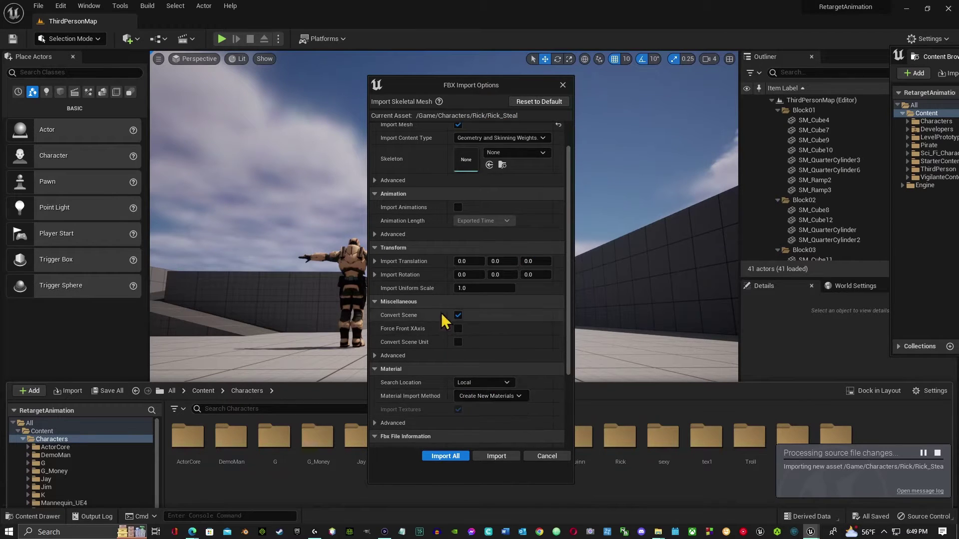
scroll(457, 452, "down", 2)
left_click(456, 453)
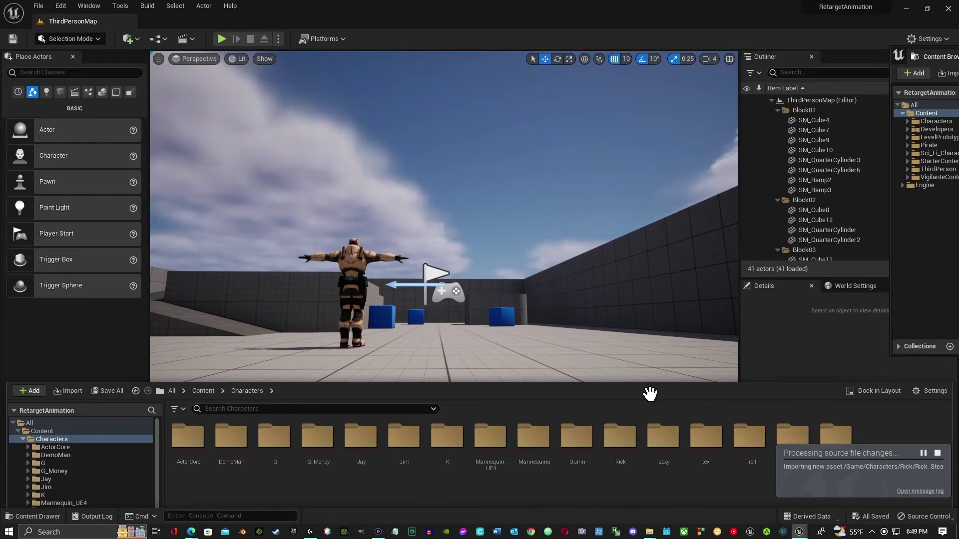
key("ctrl+space")
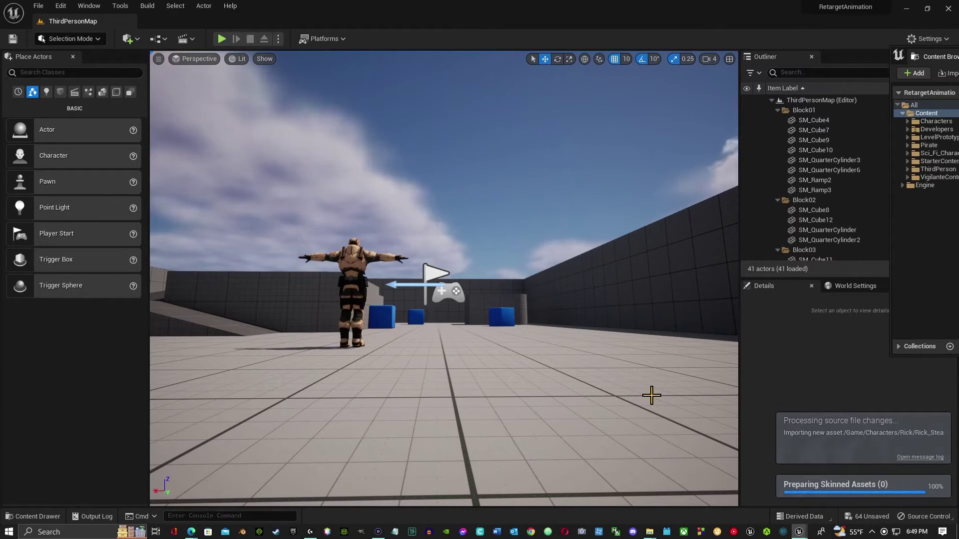
Browse to Content > Characters > Rick to view the 65 imported Rick_Steal assets
left_click(44, 518)
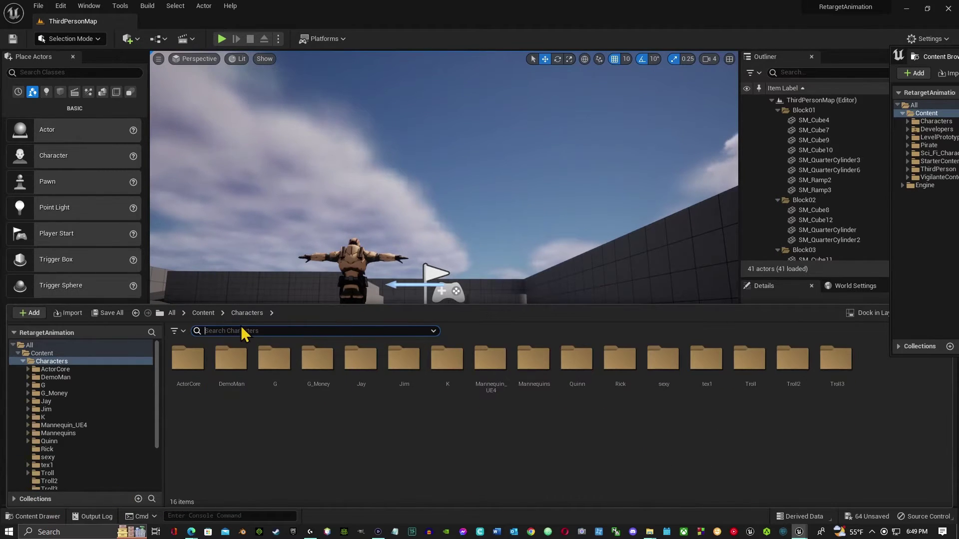
left_click(204, 314)
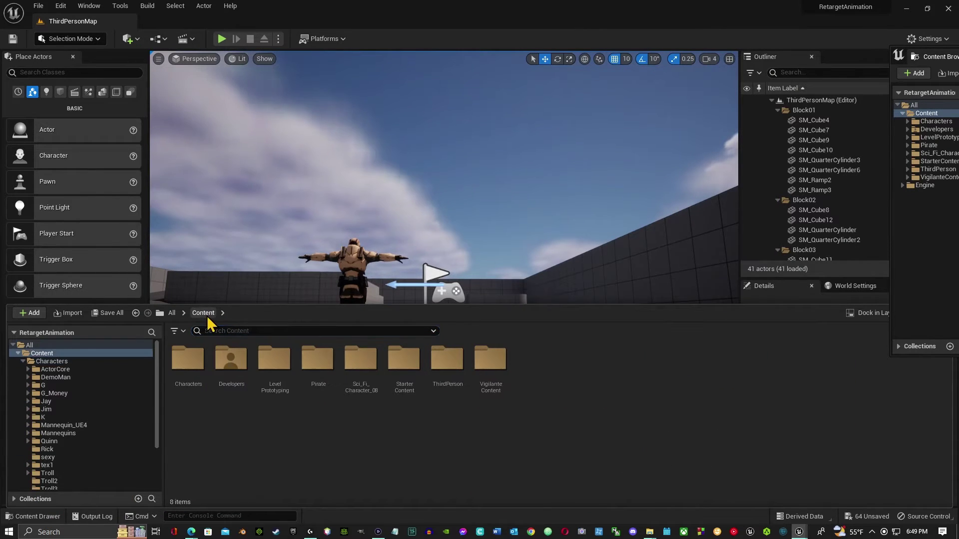
double_click(194, 357)
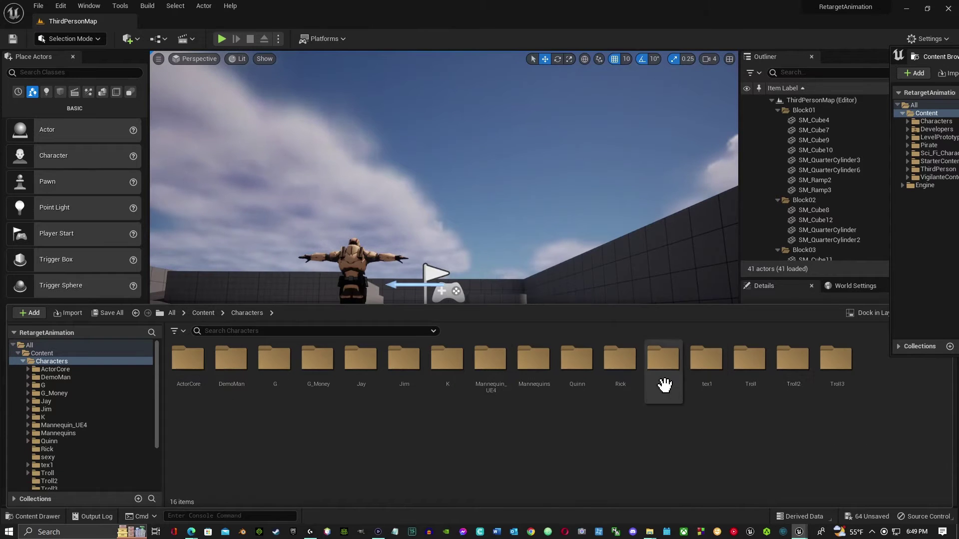
double_click(625, 378)
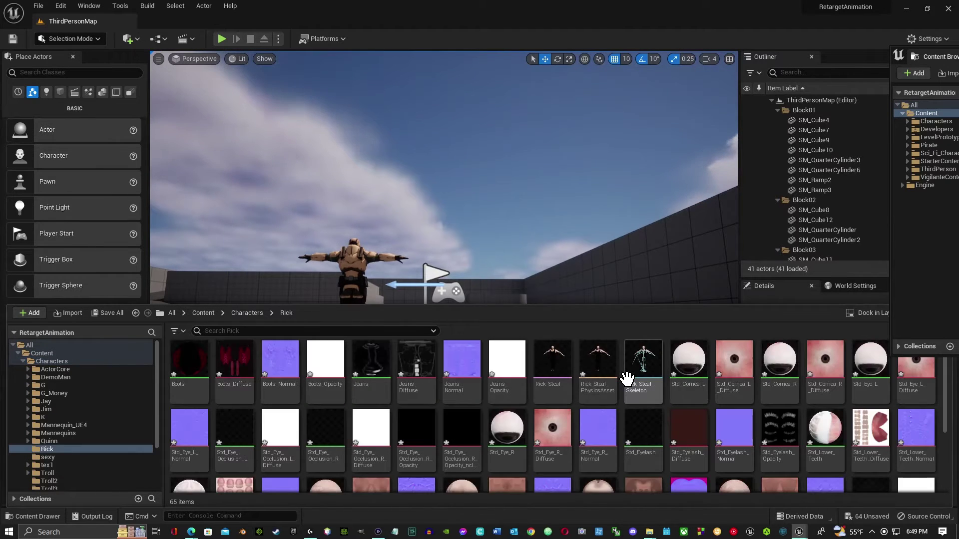
mouse_move(571, 369)
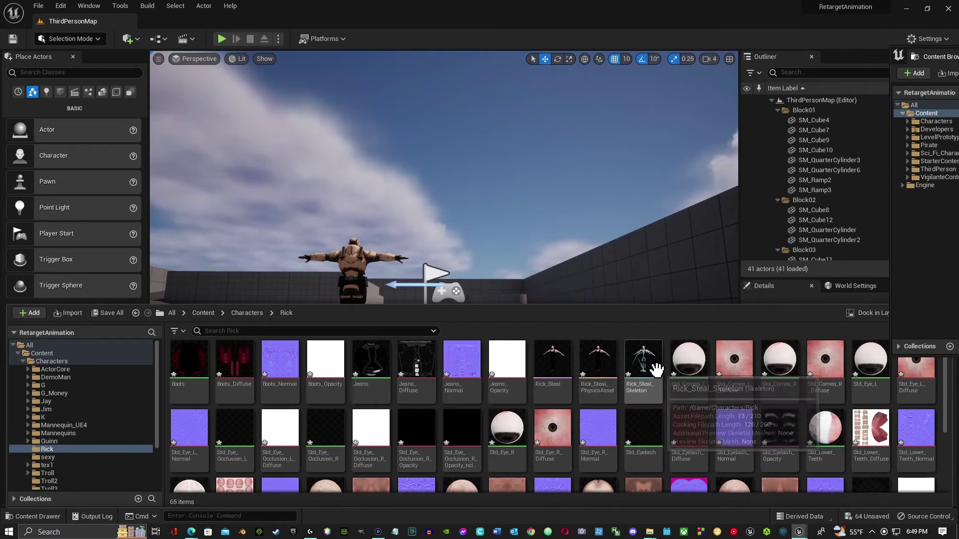
scroll(636, 398, "down", 3)
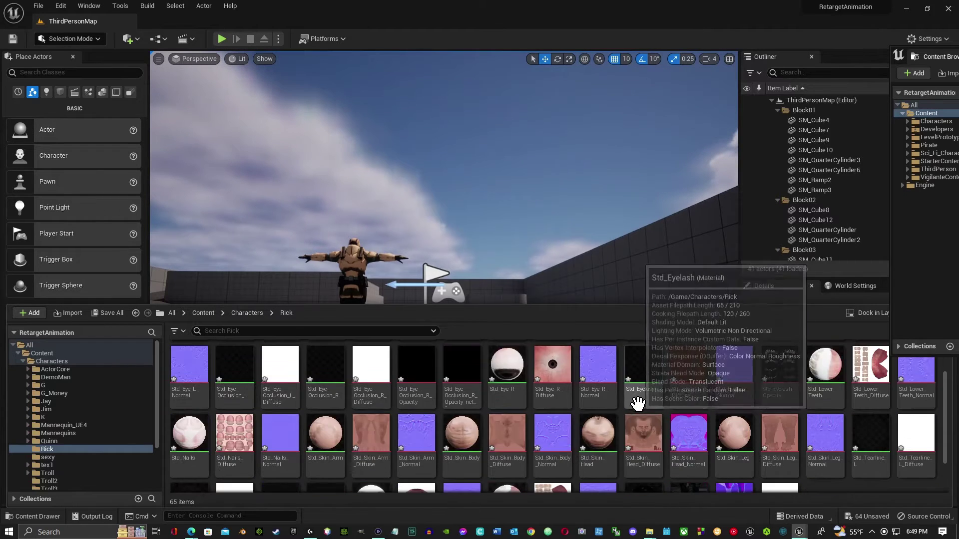
right_click(853, 472)
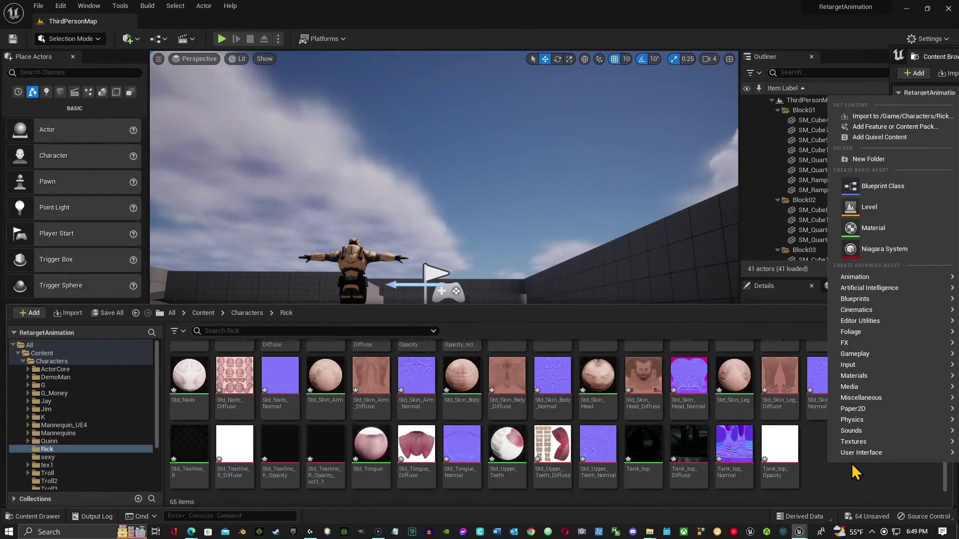
Create a new Textures subfolder inside the Rick folder
left_click(864, 159)
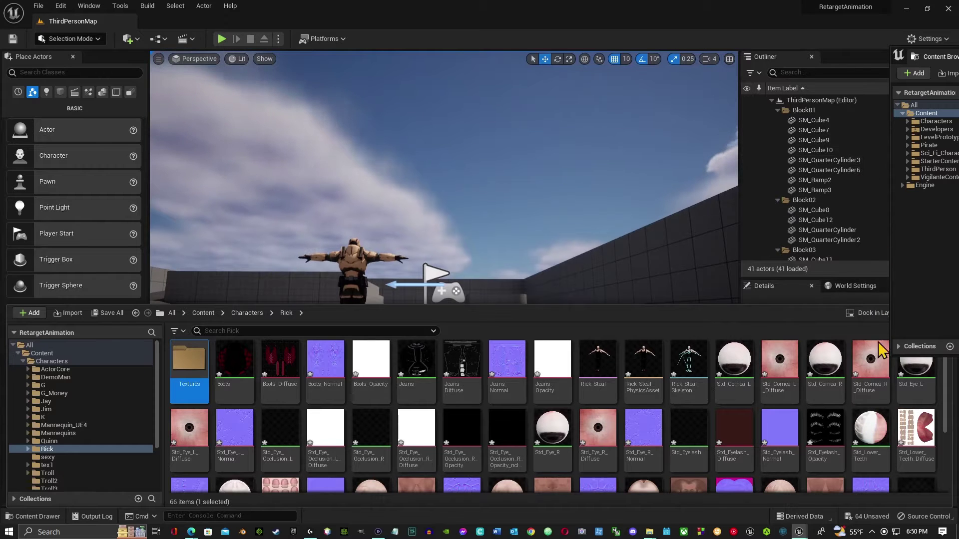
scroll(877, 360, "down", 3)
scroll(809, 394, "up", 3)
scroll(759, 395, "up", 1)
Select all 62 texture and material assets and move them into Textures
left_click(228, 390)
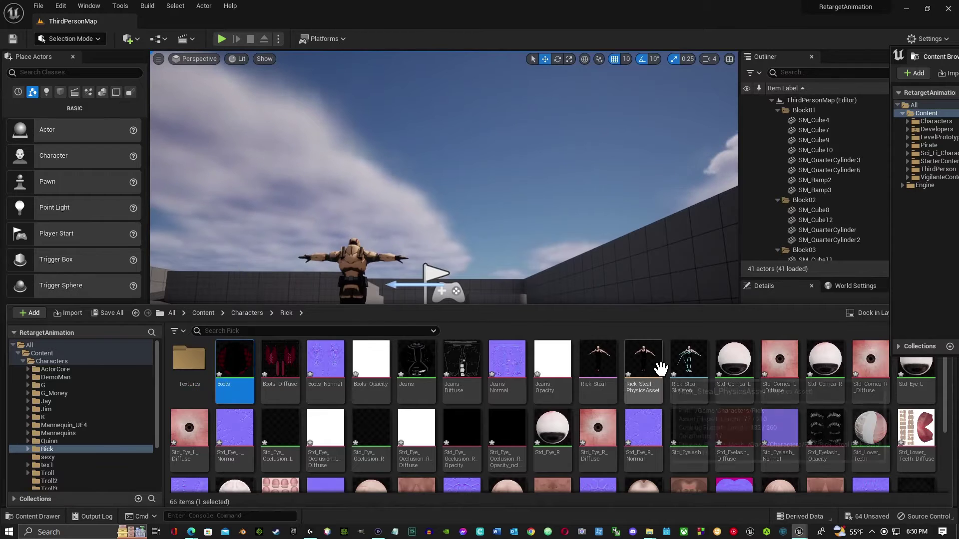
left_click(554, 385, "shift")
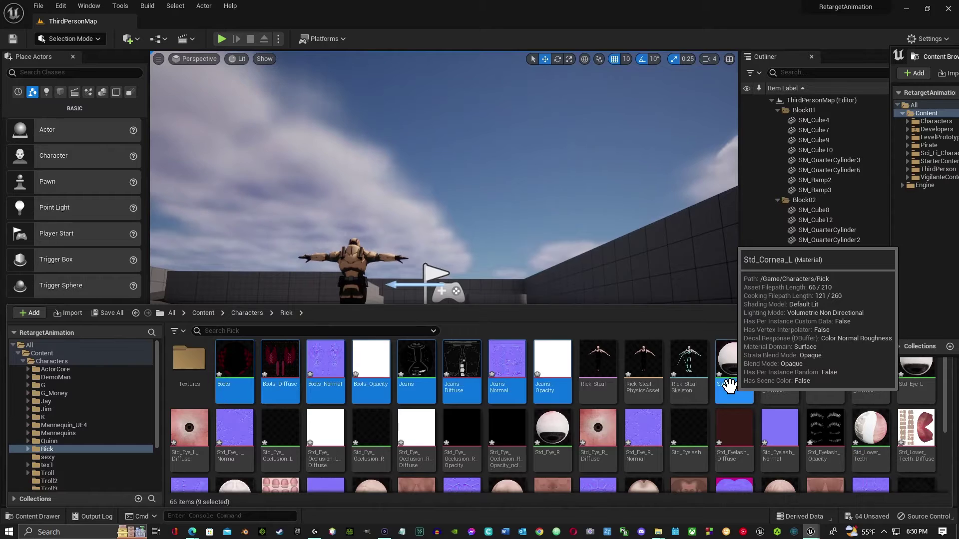
scroll(729, 390, "down", 3)
left_click(809, 467, "ctrl")
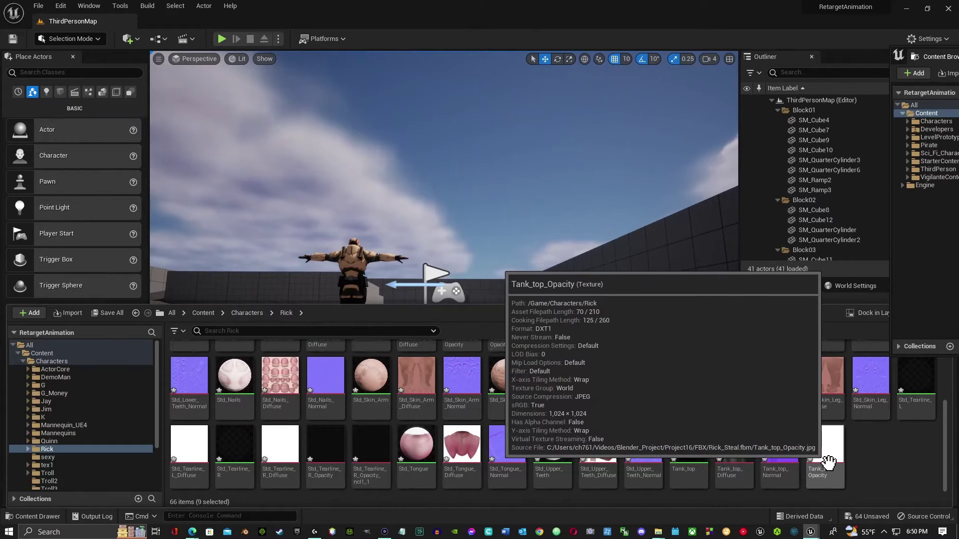
left_click(827, 464, "shift")
scroll(649, 430, "up", 5)
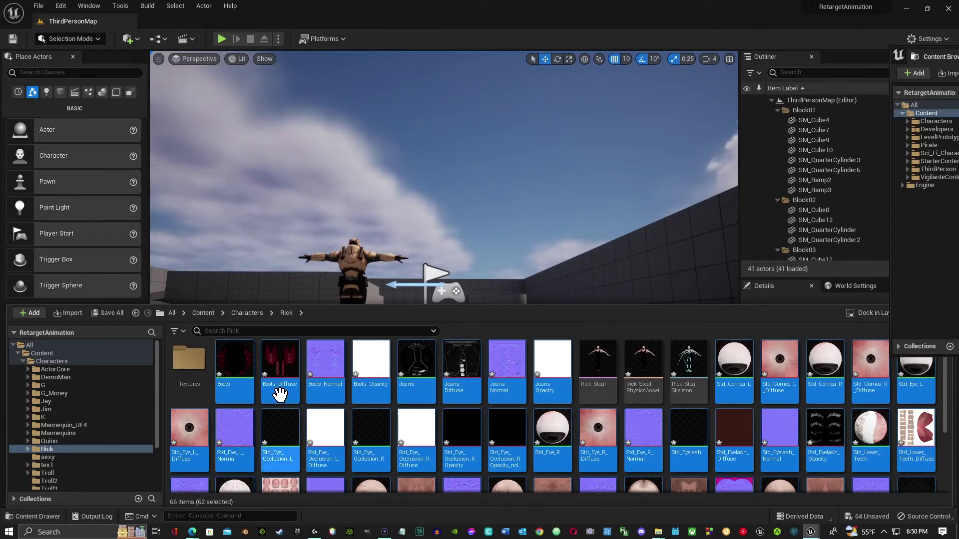
left_click_drag(237, 387, 190, 366)
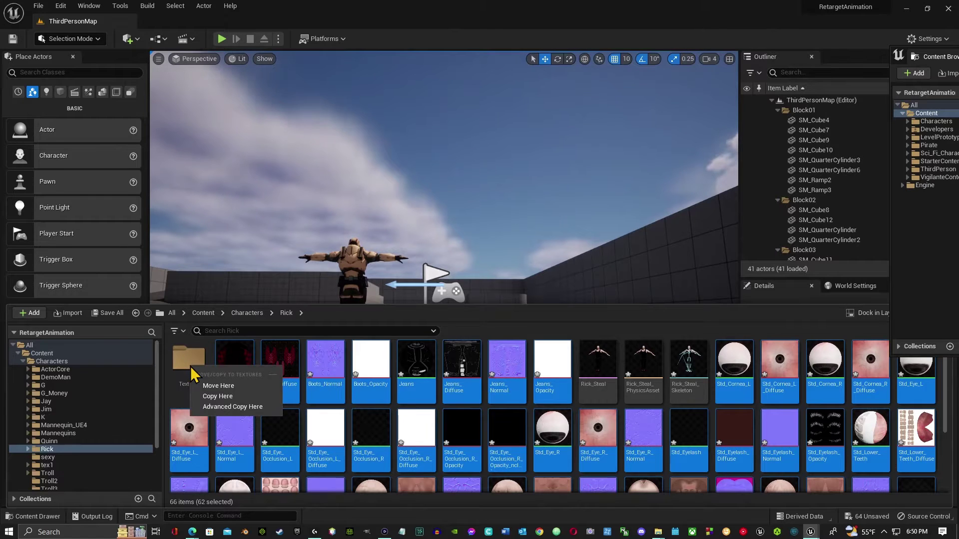
left_click(218, 385)
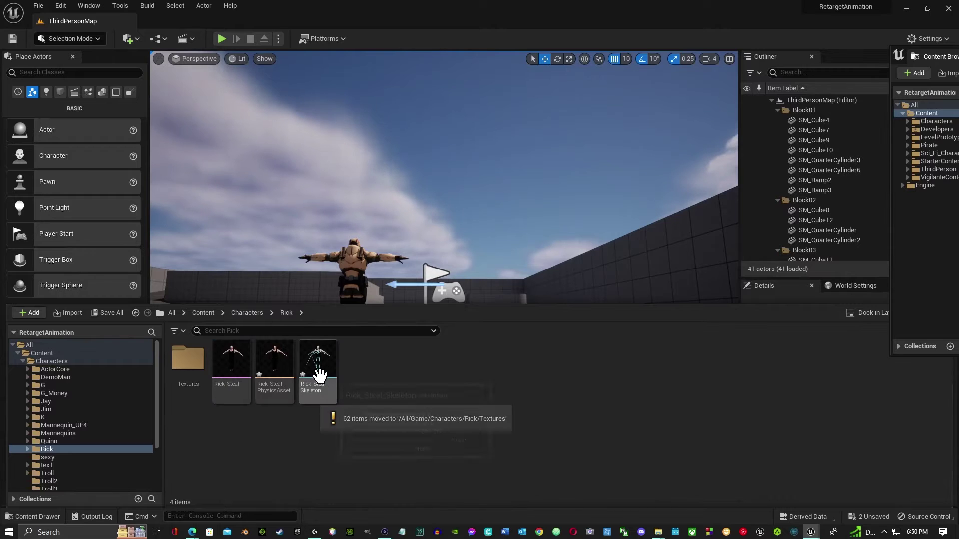
mouse_move(242, 382)
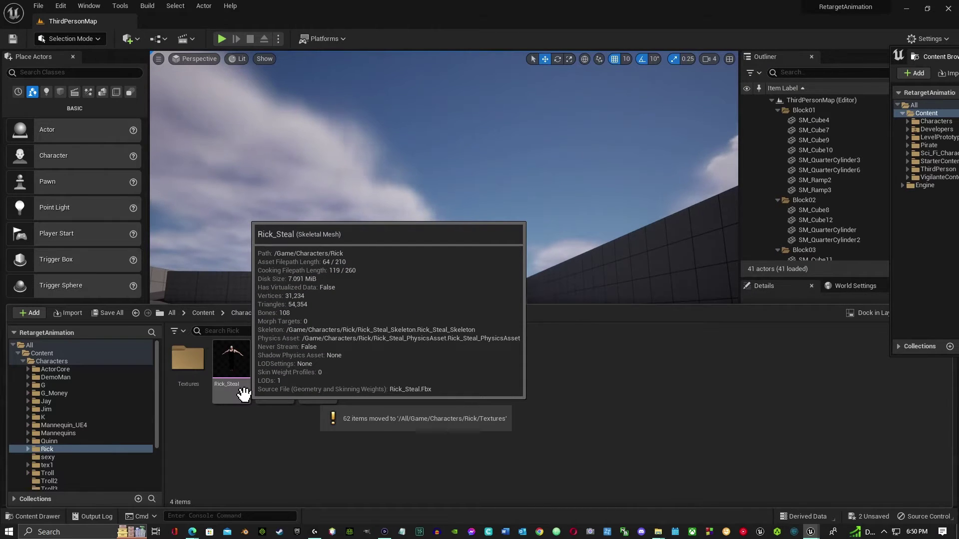
Navigate to Characters > Mannequins > Animations and select ABP_Manny
mouse_move(269, 391)
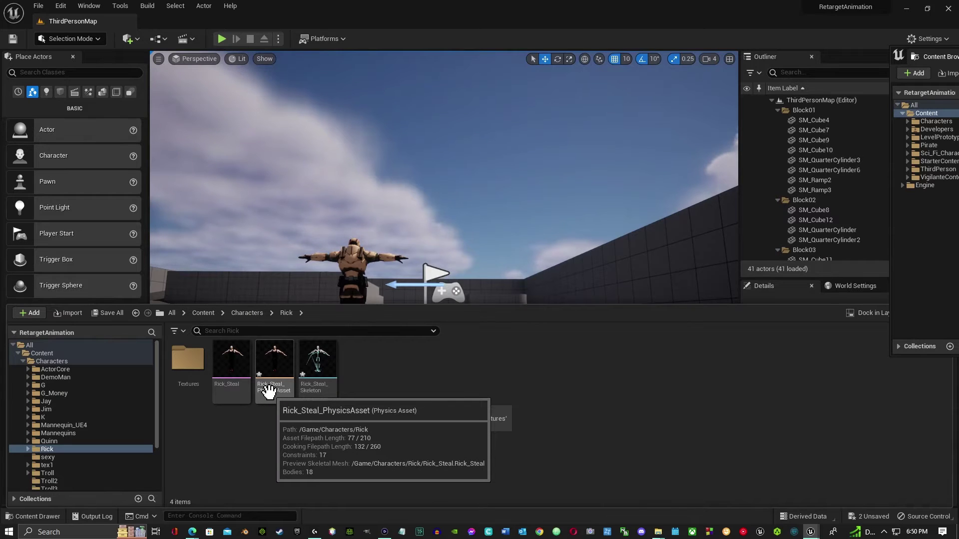
mouse_move(319, 378)
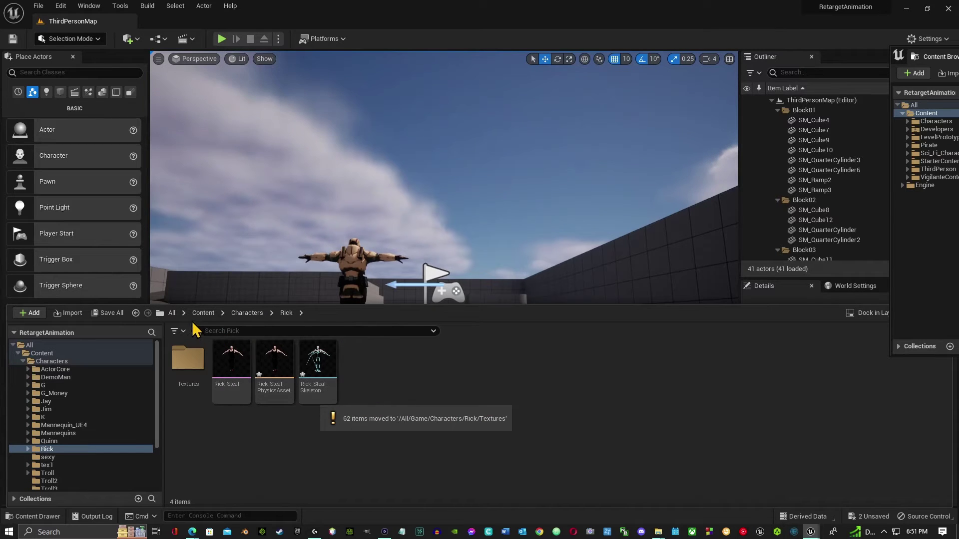
left_click(204, 313)
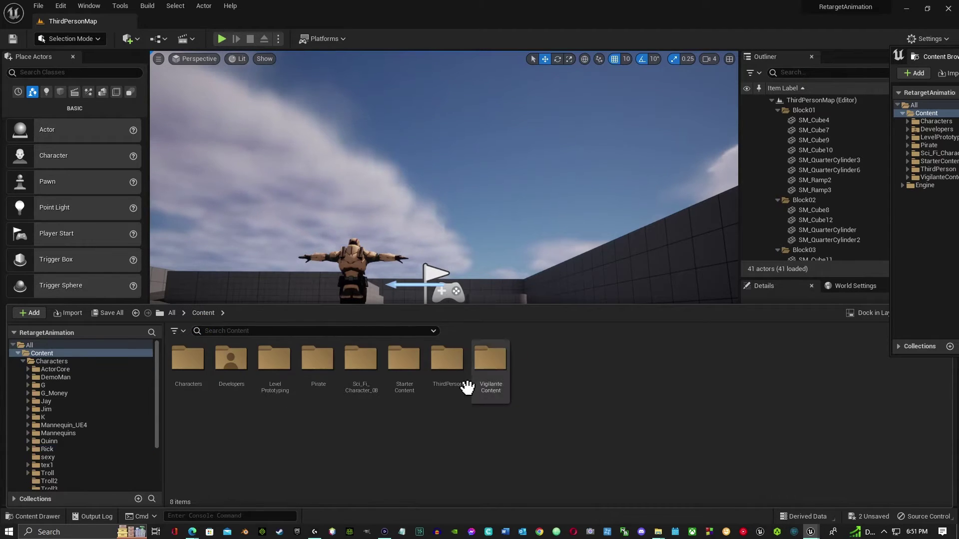
double_click(191, 366)
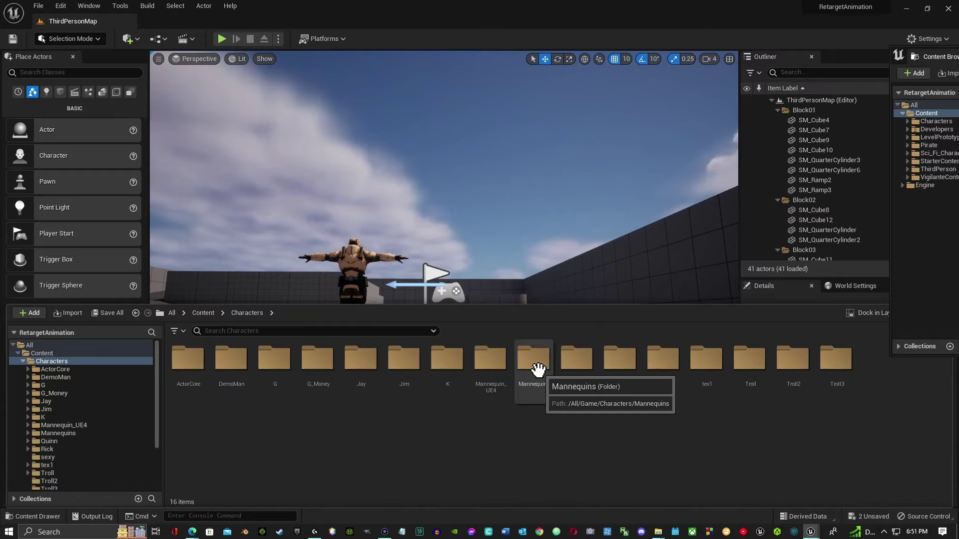
double_click(542, 379)
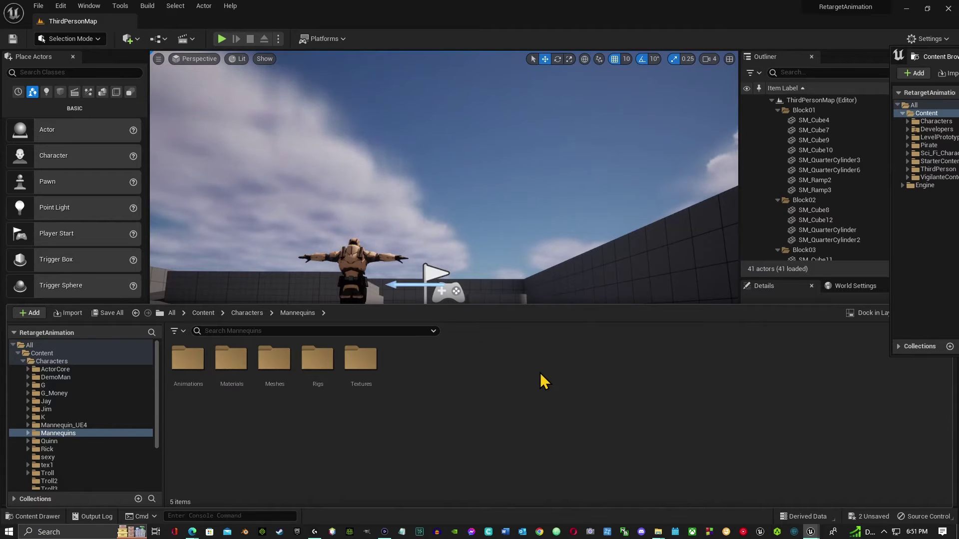
double_click(187, 362)
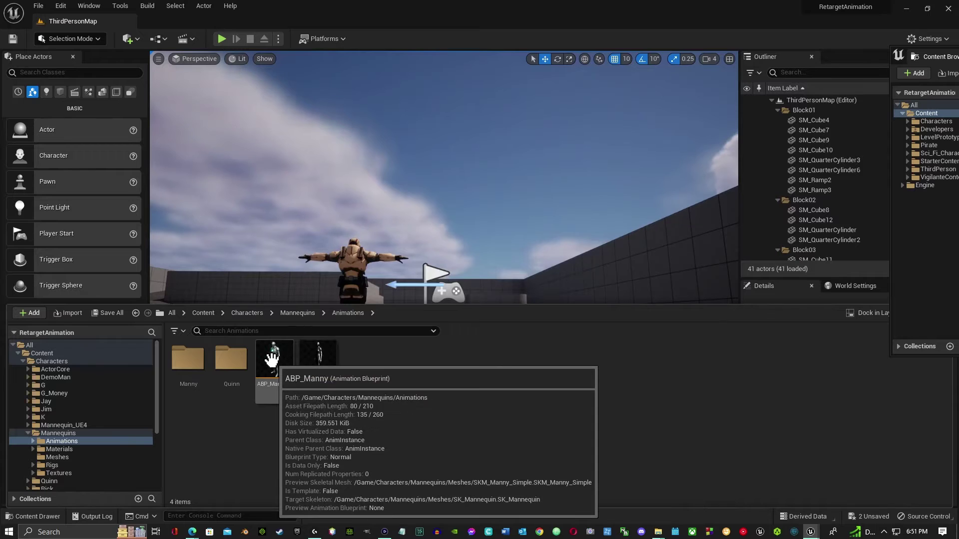
left_click(269, 370)
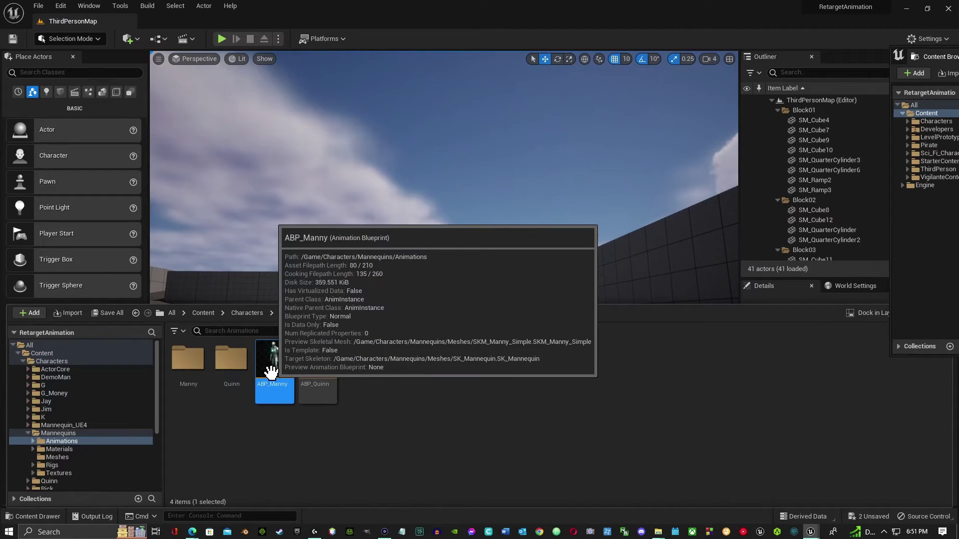
right_click(271, 372)
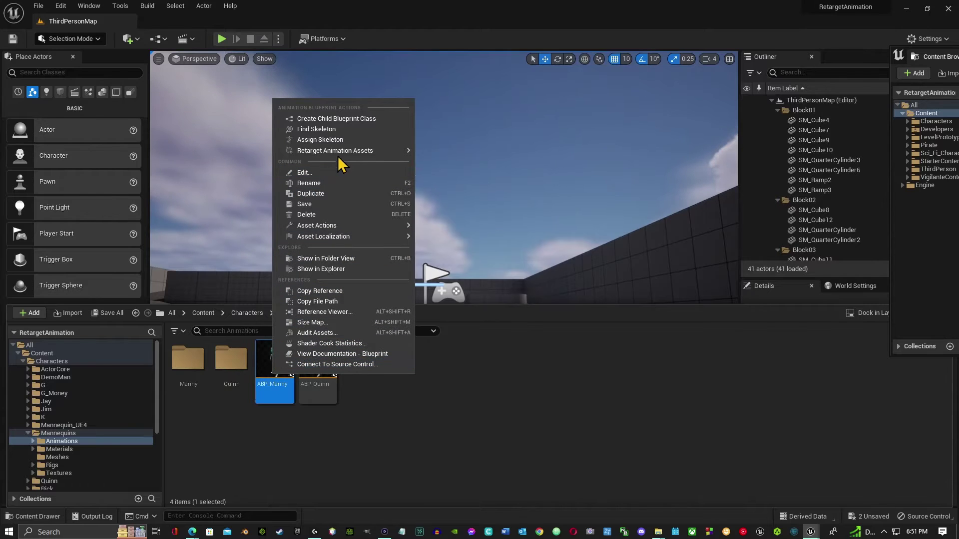
Duplicate and retarget ABP_Manny using the RTG_UE5Manny_UE4Manny IK retargeter
mouse_move(344, 149)
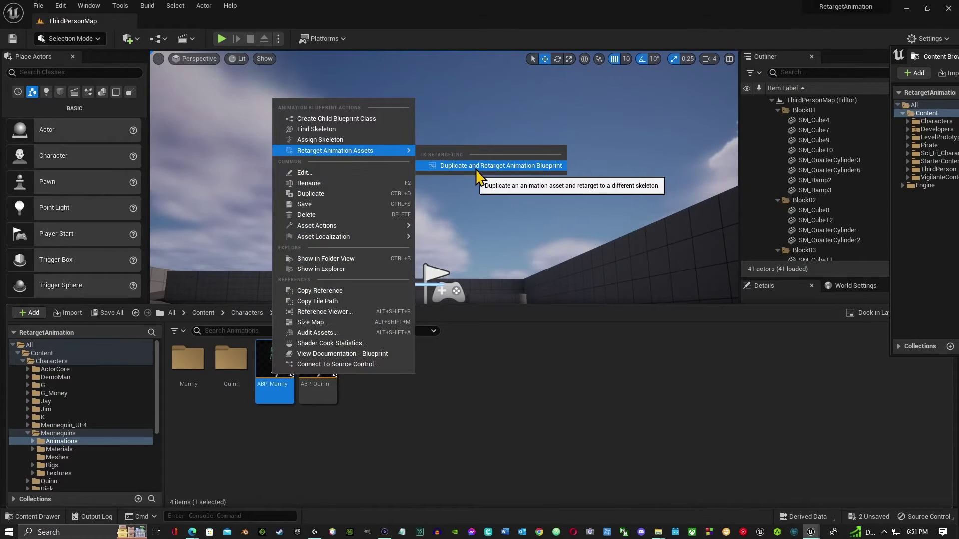
left_click(548, 165)
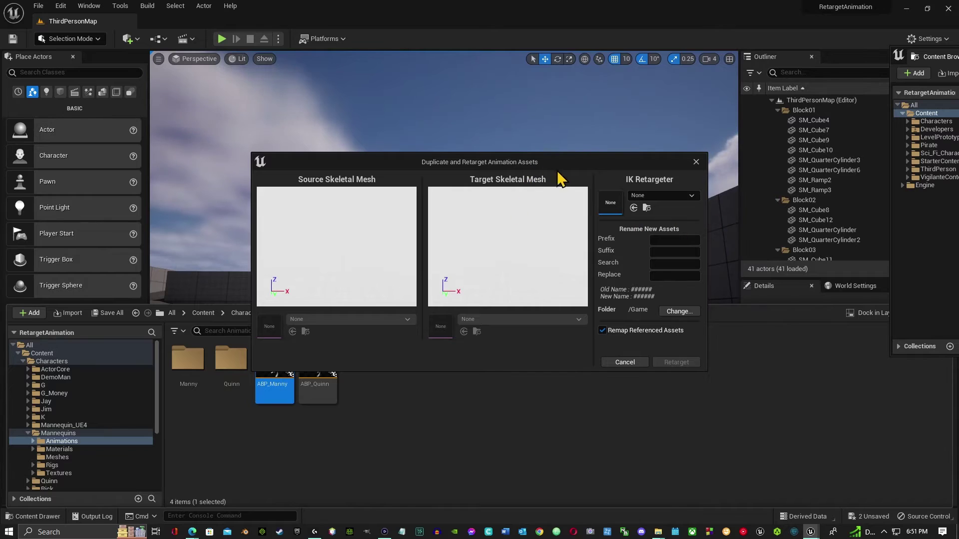
left_click_drag(564, 167, 514, 75)
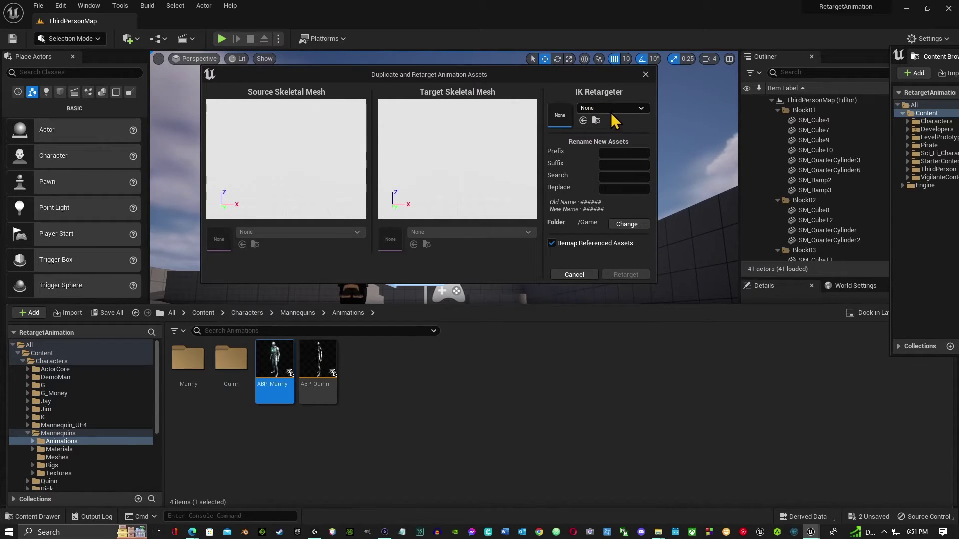
left_click(642, 108)
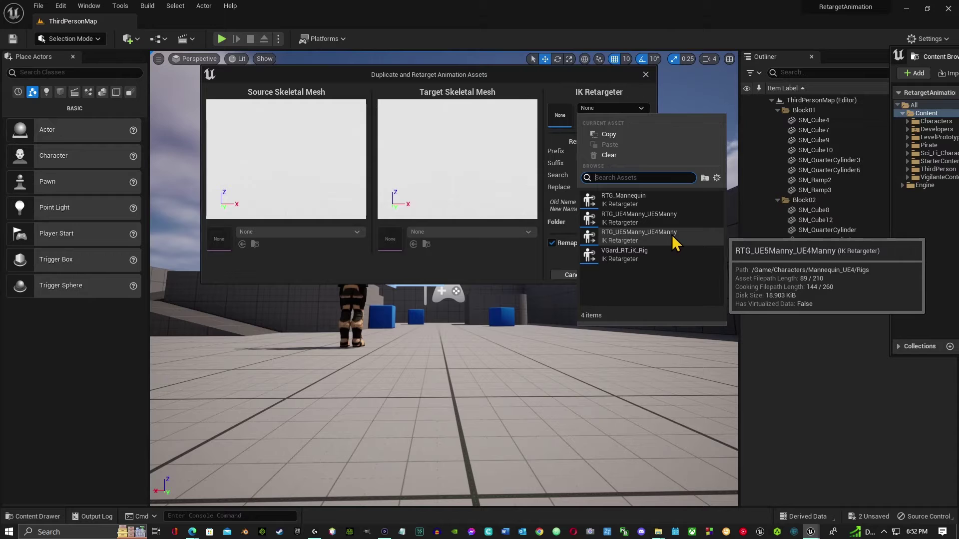
left_click(621, 236)
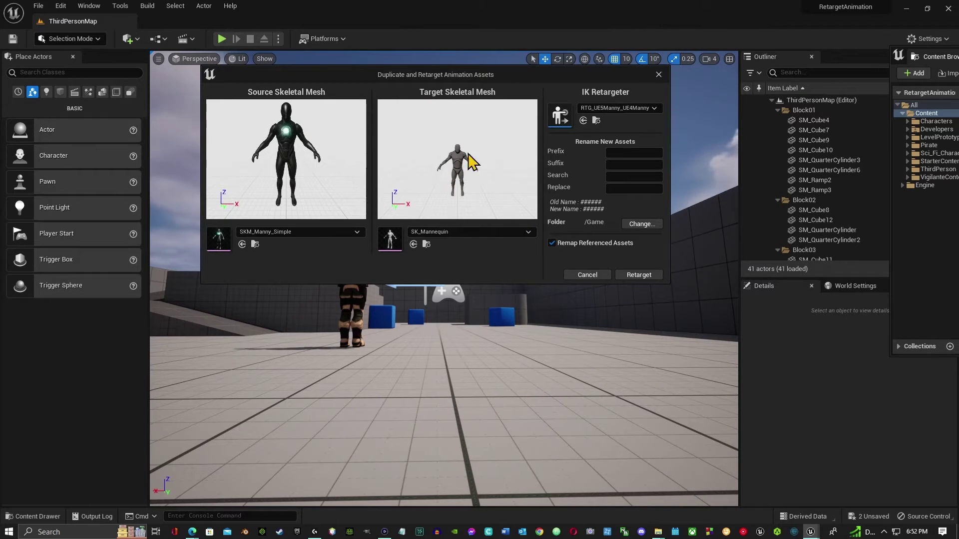
Set Rick_Steal as target mesh and /Game/Characters/Rick as the output folder
left_click(528, 232)
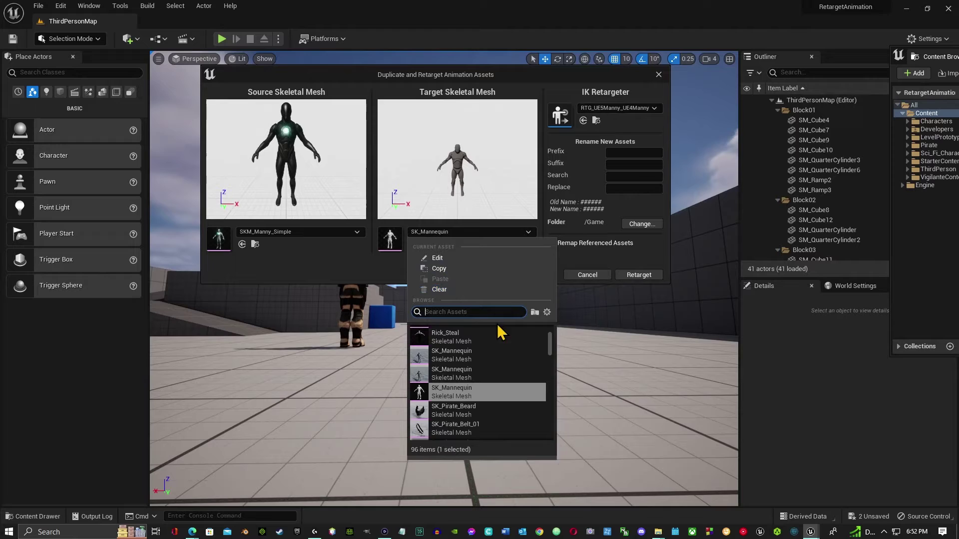
left_click(474, 335)
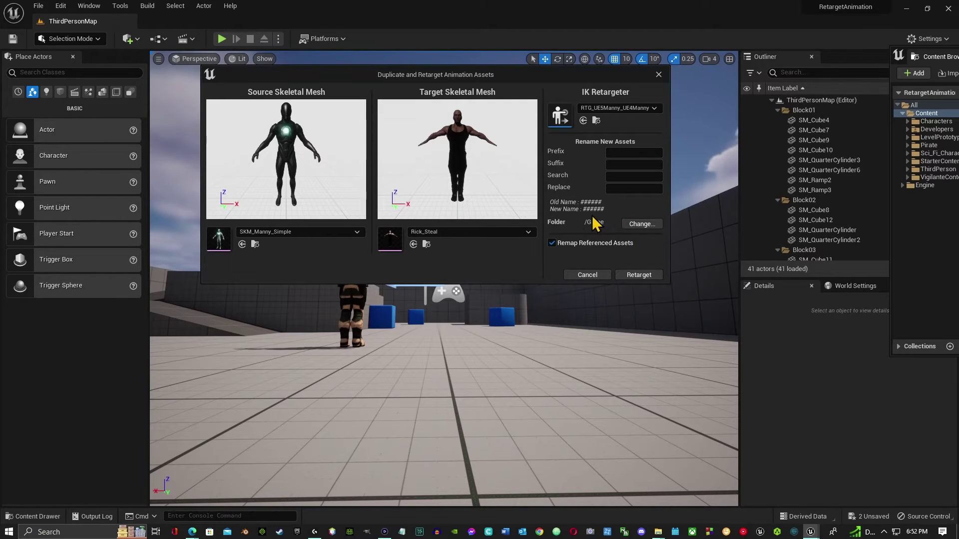
left_click(641, 225)
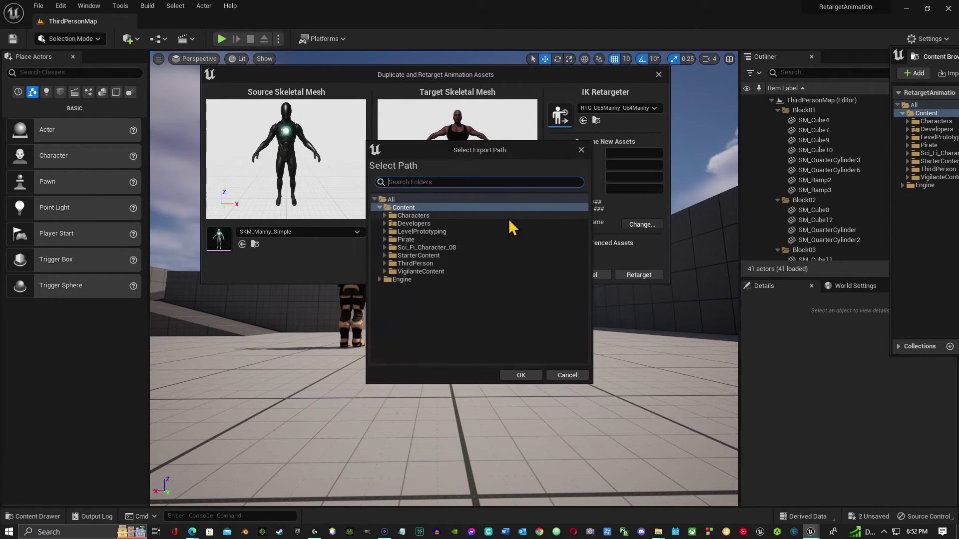
double_click(432, 217)
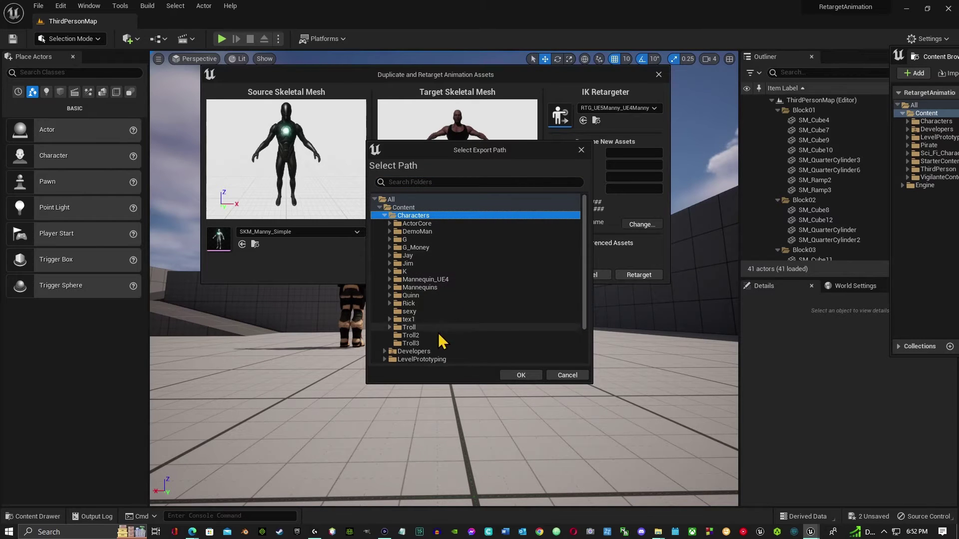
left_click(421, 304)
double_click(421, 304)
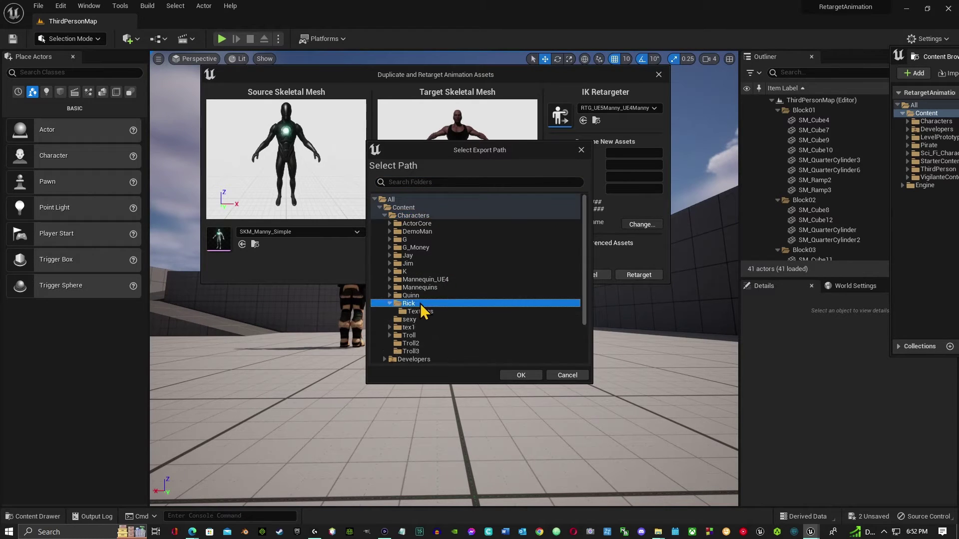
left_click(520, 375)
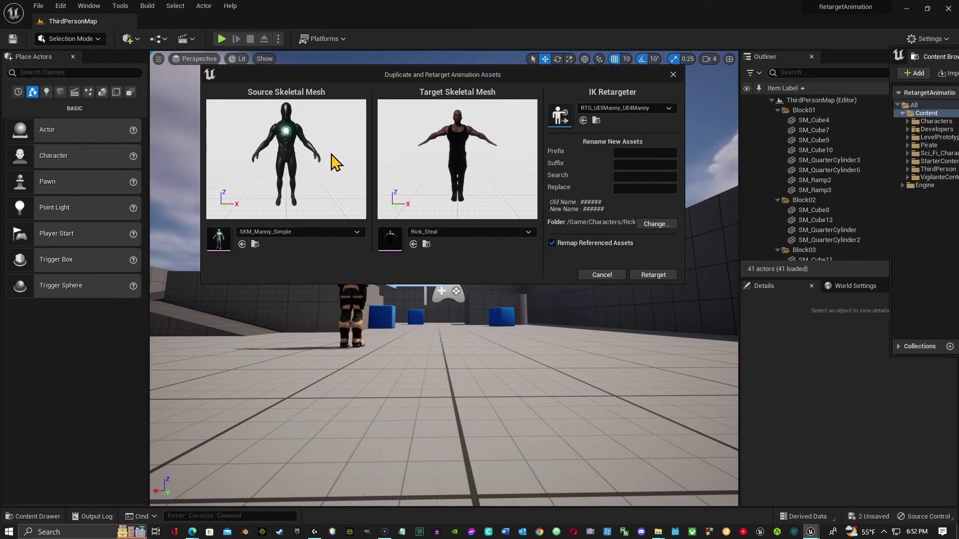
left_click(358, 232)
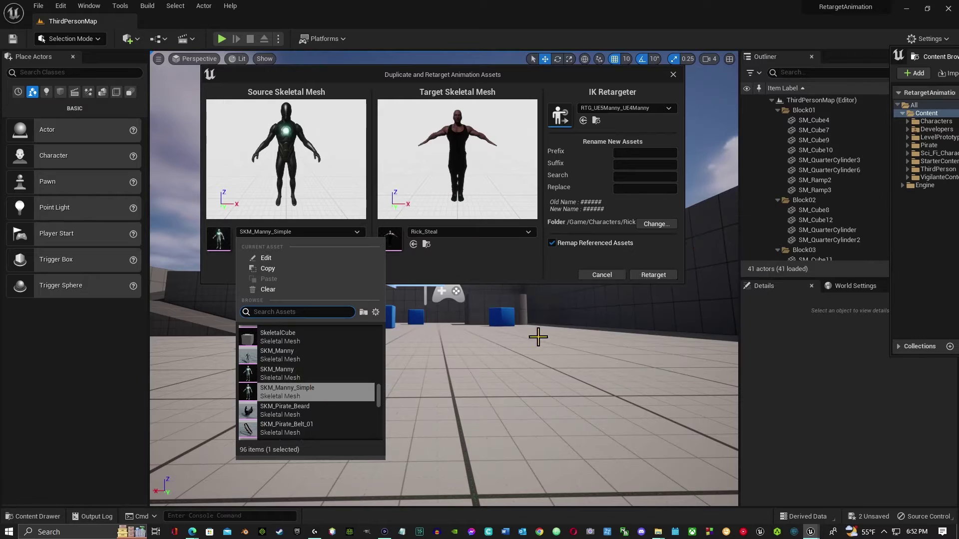
left_click(723, 206)
left_click(700, 208)
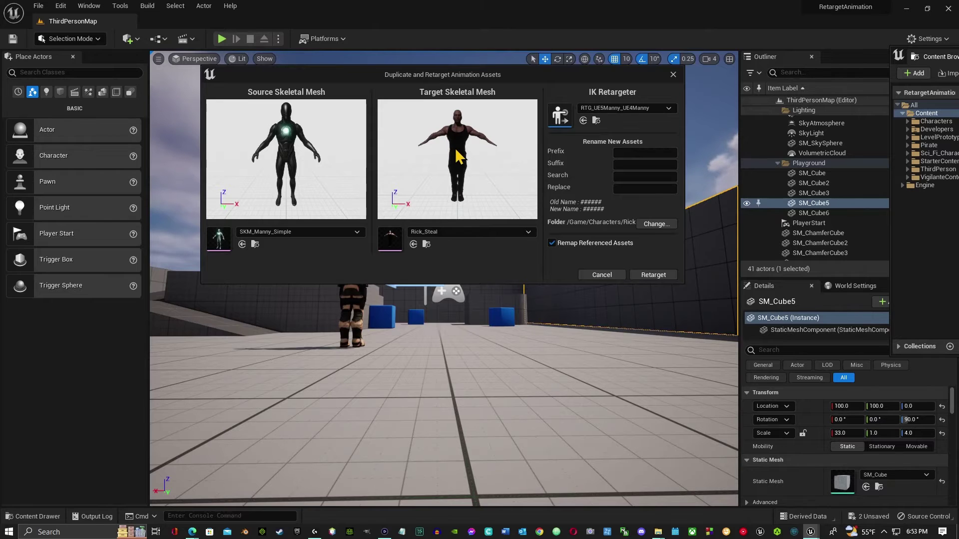
left_click(357, 233)
mouse_move(288, 380)
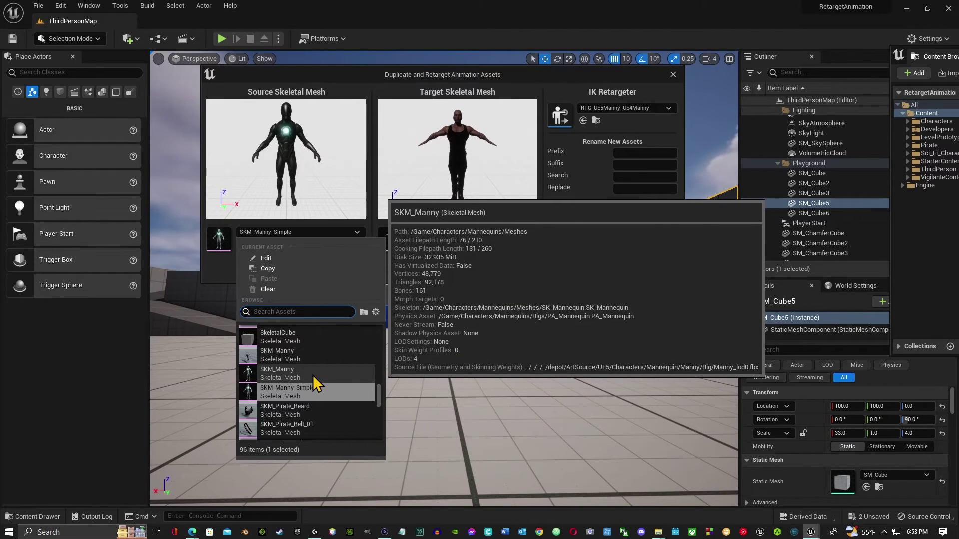
left_click(280, 373)
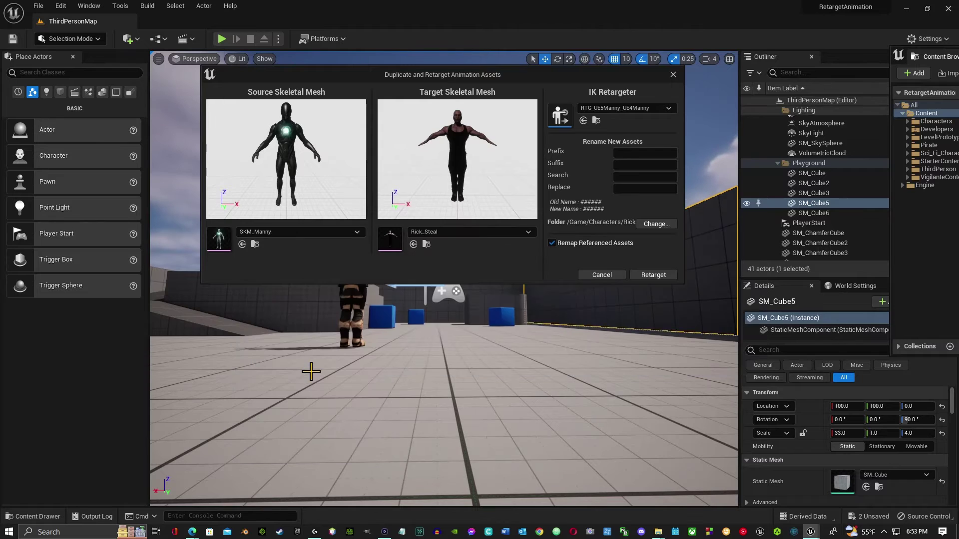
left_click(357, 233)
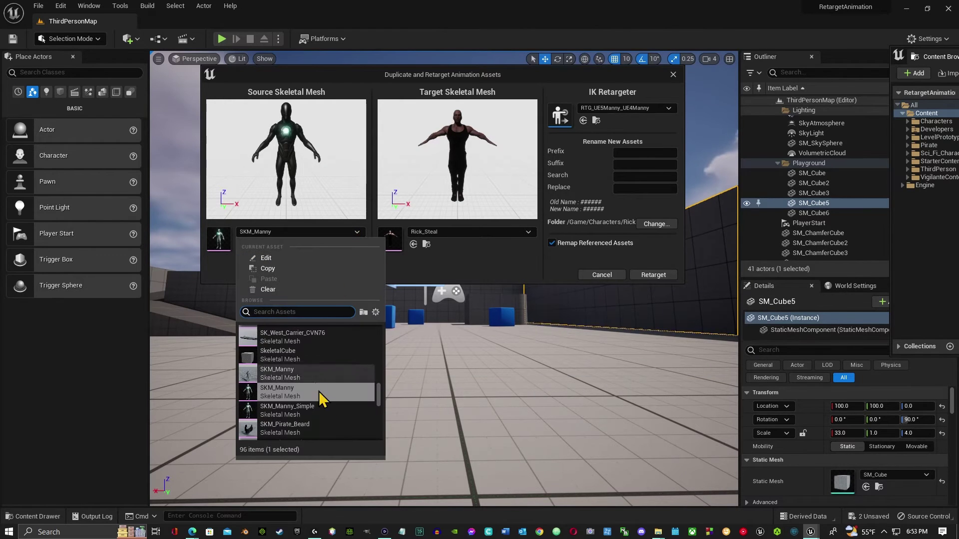
left_click(320, 417)
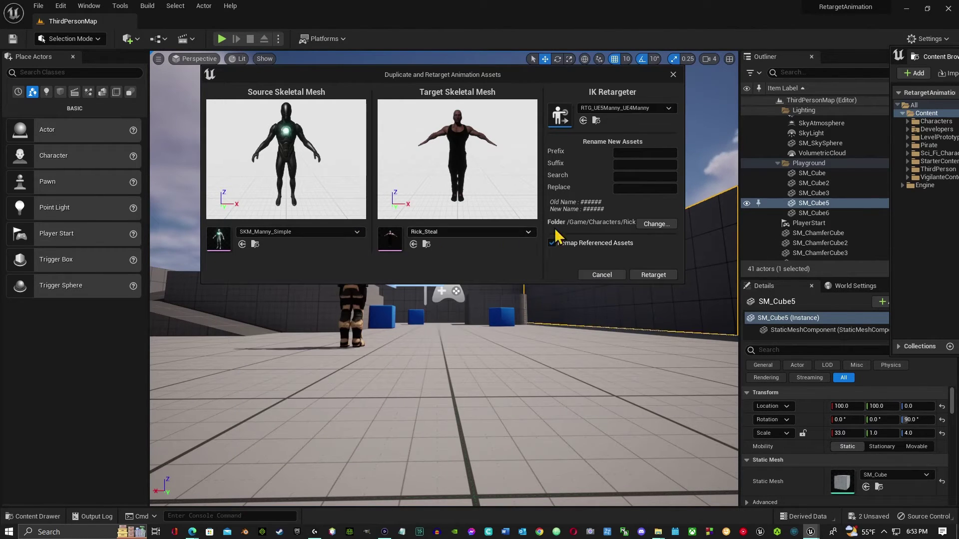
Retarget the nine assets to Rick_Steal, enlarge the Rick folder view, and begin renaming ABP_Manny
left_click(661, 277)
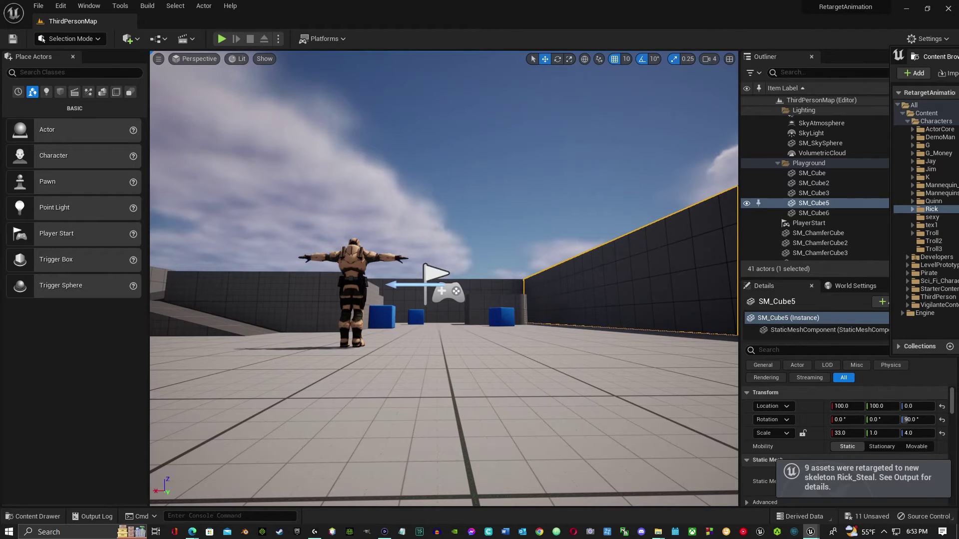
left_click_drag(931, 56, 492, 124)
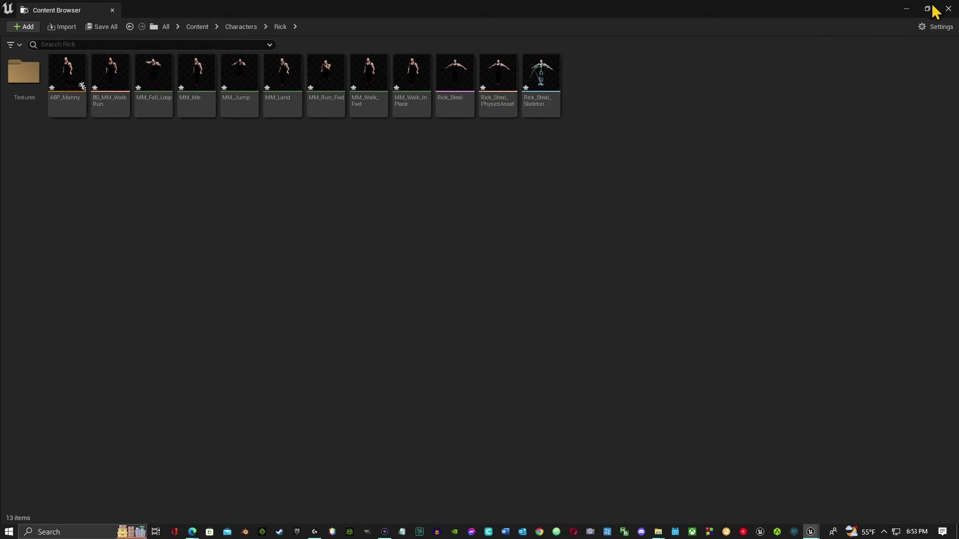
left_click(58, 103)
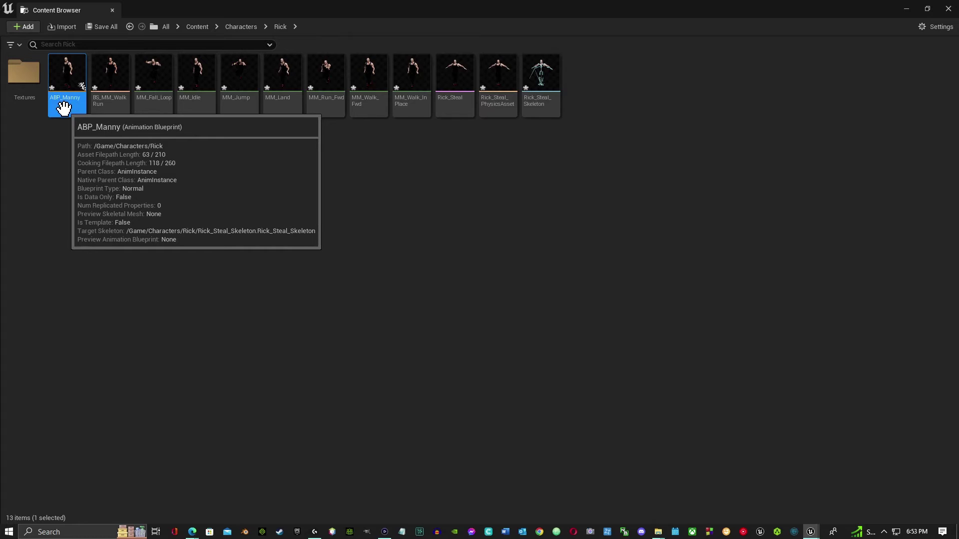
key("F2")
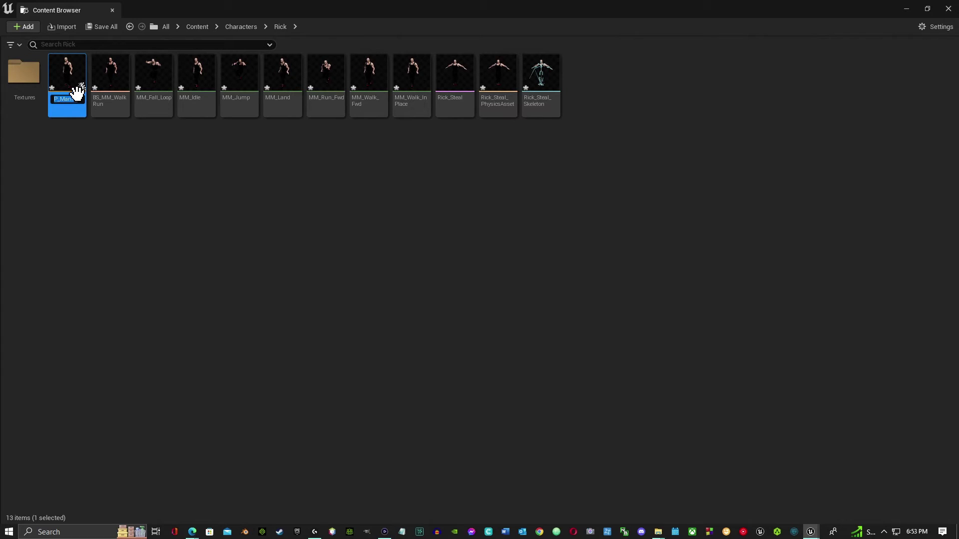
type("P_Manny")
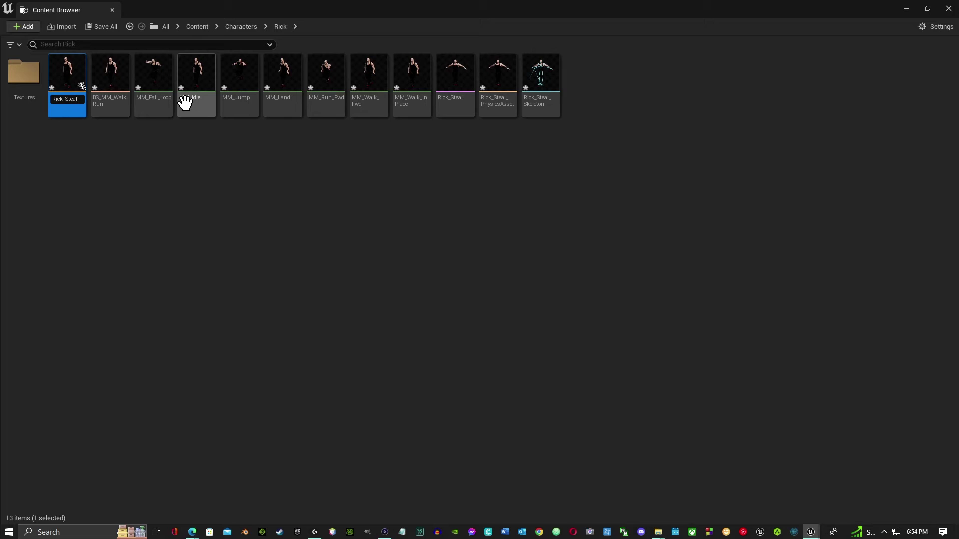
Name the retargeted blueprint ABP_Manny_Rick_Steal and close the floating asset window
key("Return")
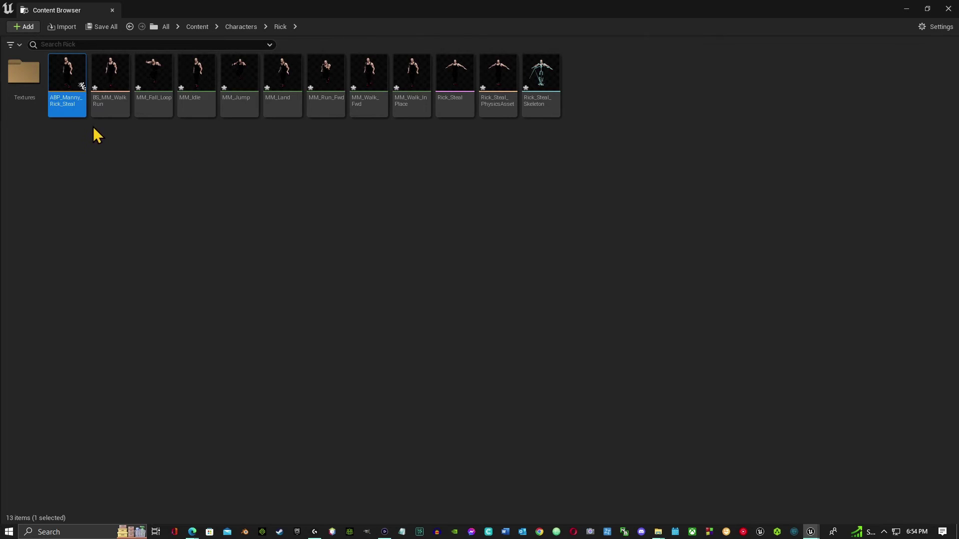
mouse_move(62, 111)
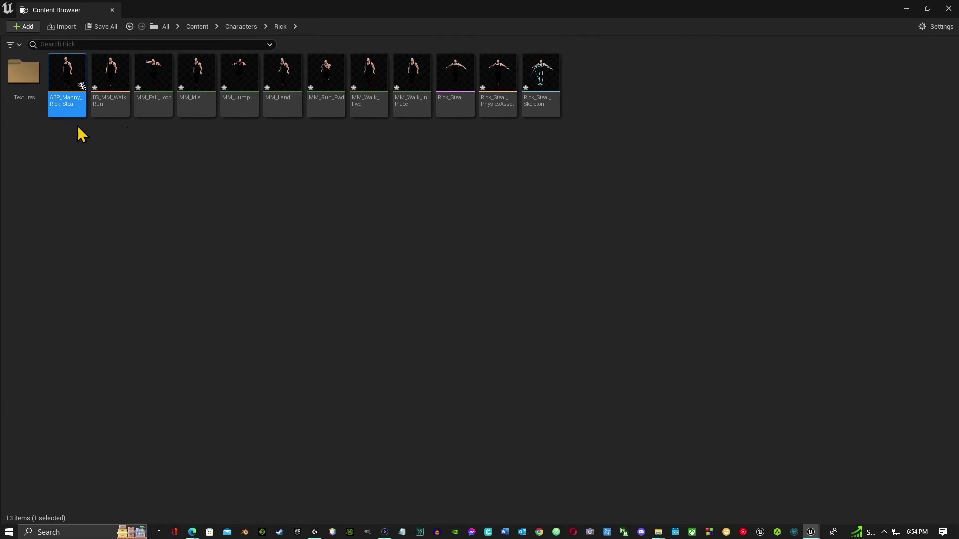
left_click(906, 9)
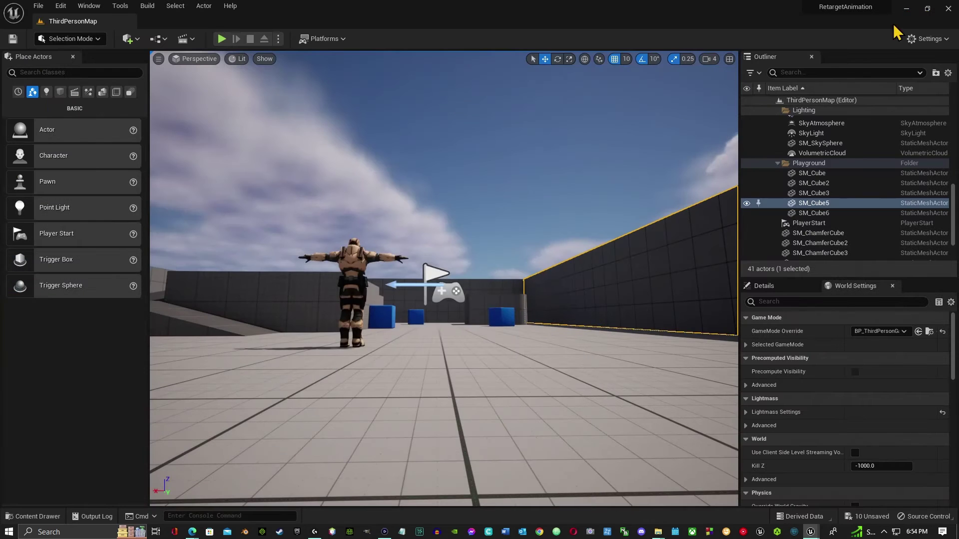
Navigate the Content Drawer to Content/ThirdPerson/Blueprints, then dismiss the drawer
left_click(38, 516)
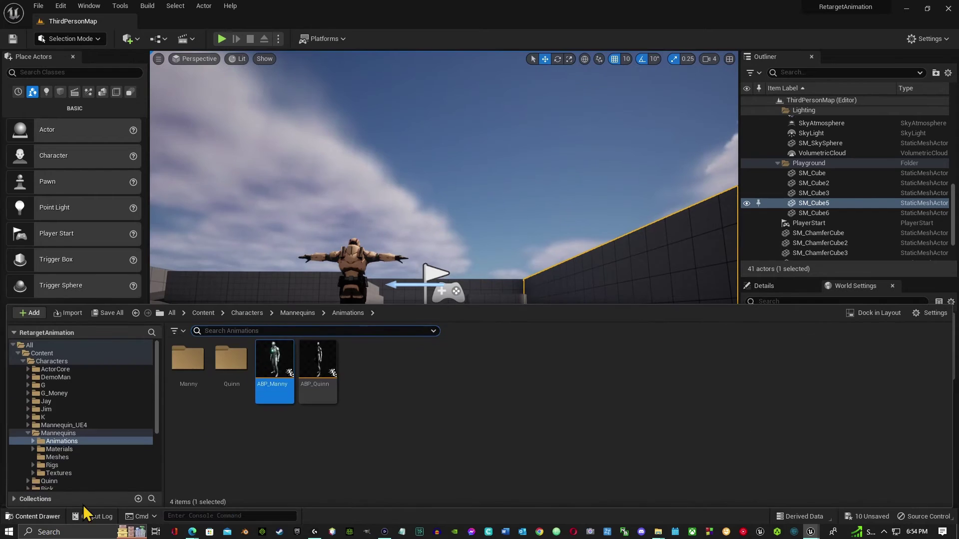
left_click(247, 314)
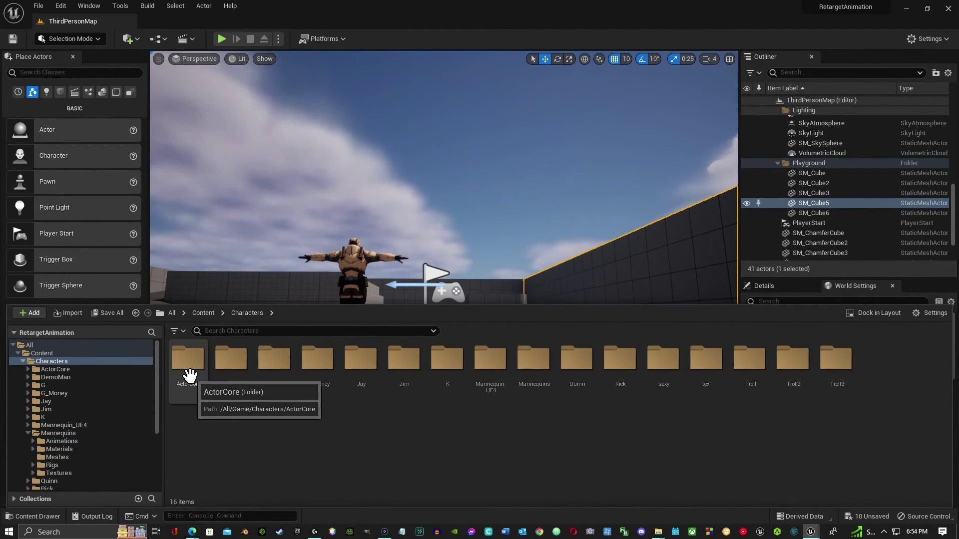
left_click(203, 313)
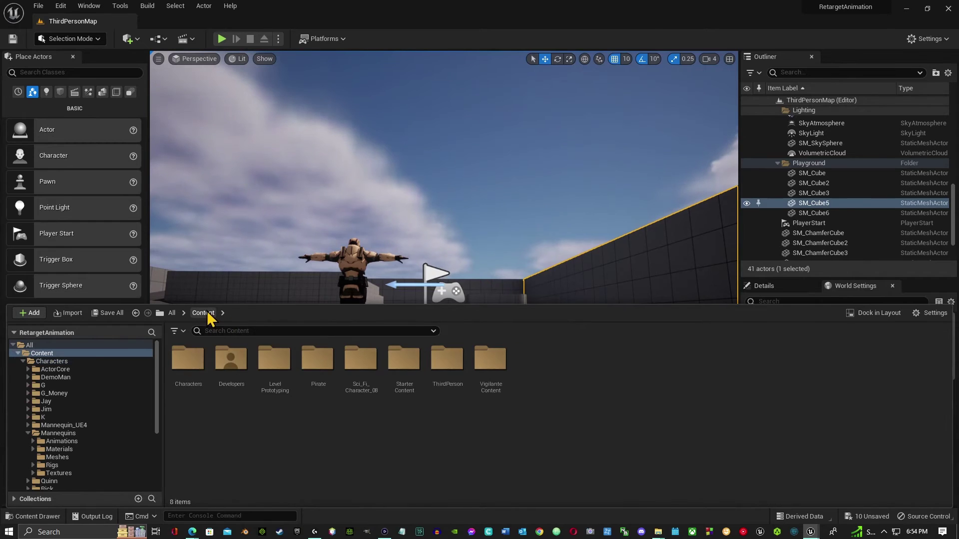
double_click(446, 370)
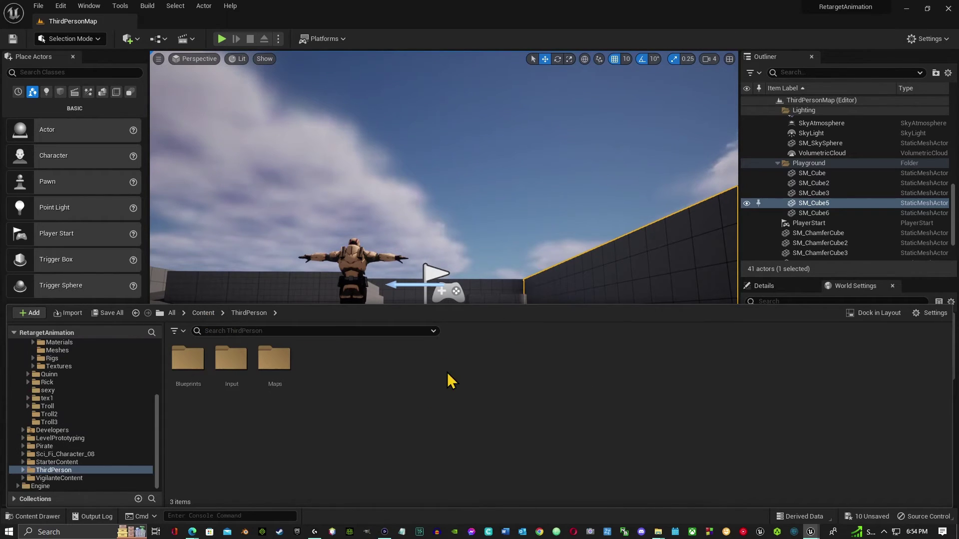
double_click(189, 369)
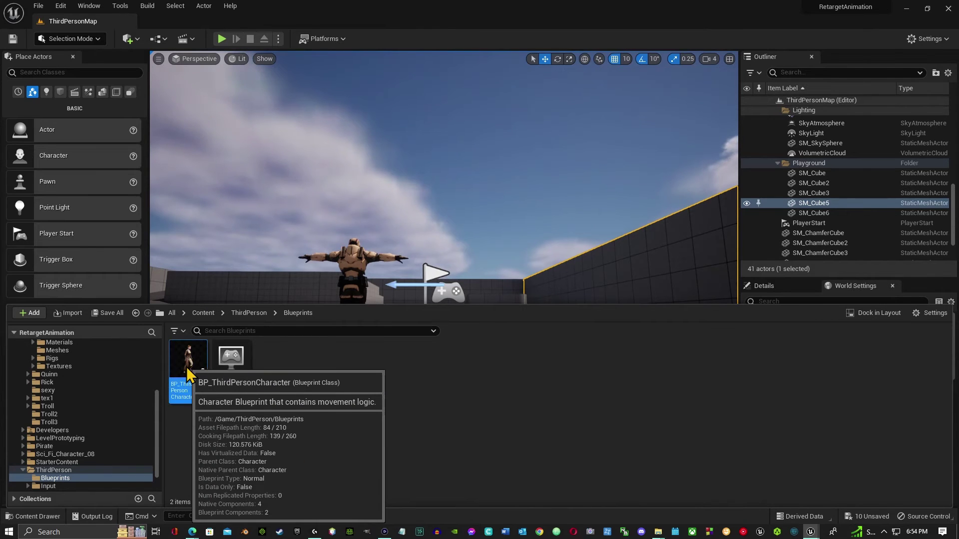
key("ctrl+space")
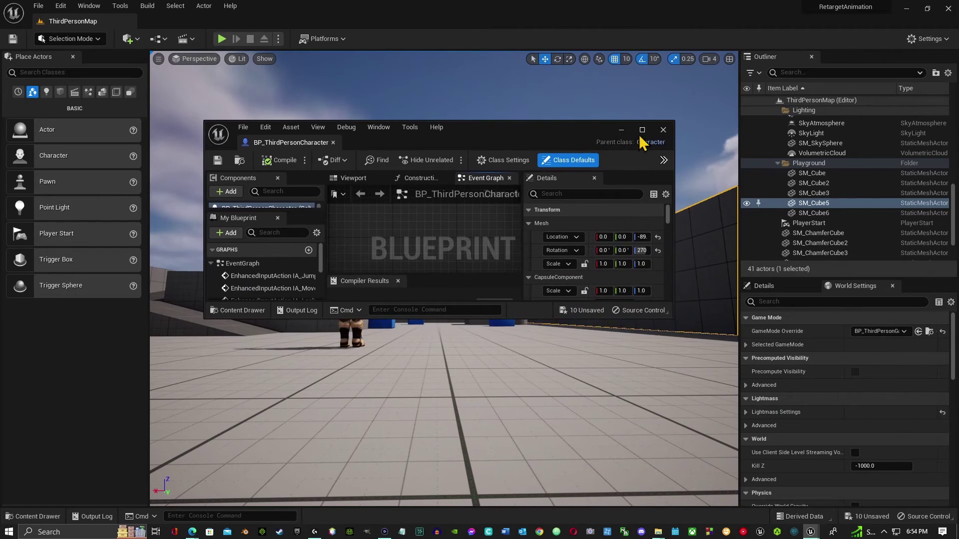
Open BP_ThirdPersonCharacter and set its Mesh (CharacterMesh0) skeletal mesh to Rick_Steal
double_click(644, 135)
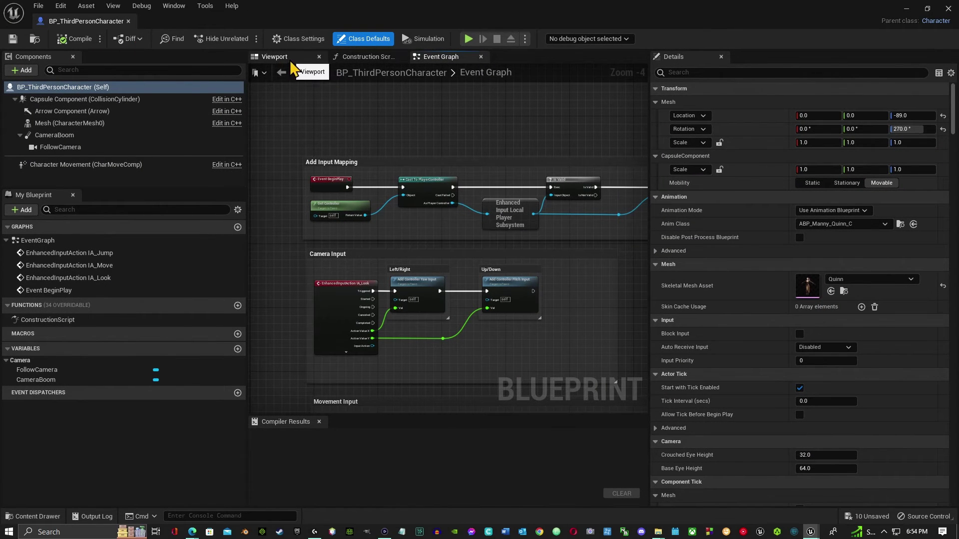
left_click(275, 57)
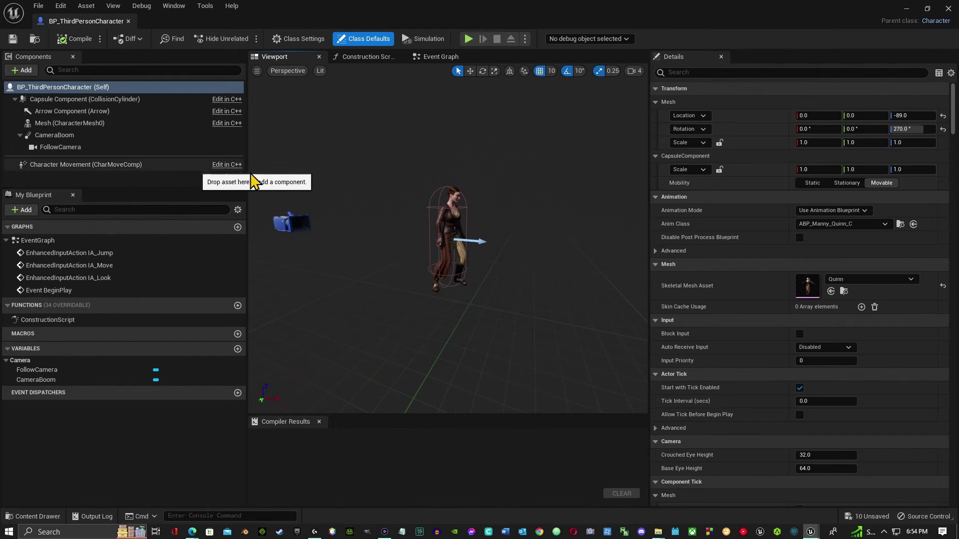
left_click(451, 220)
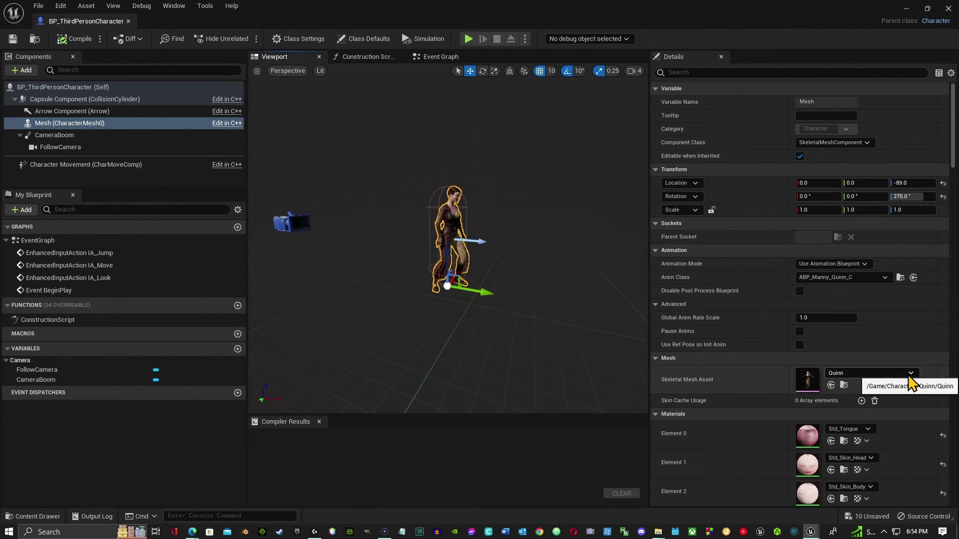
left_click(910, 374)
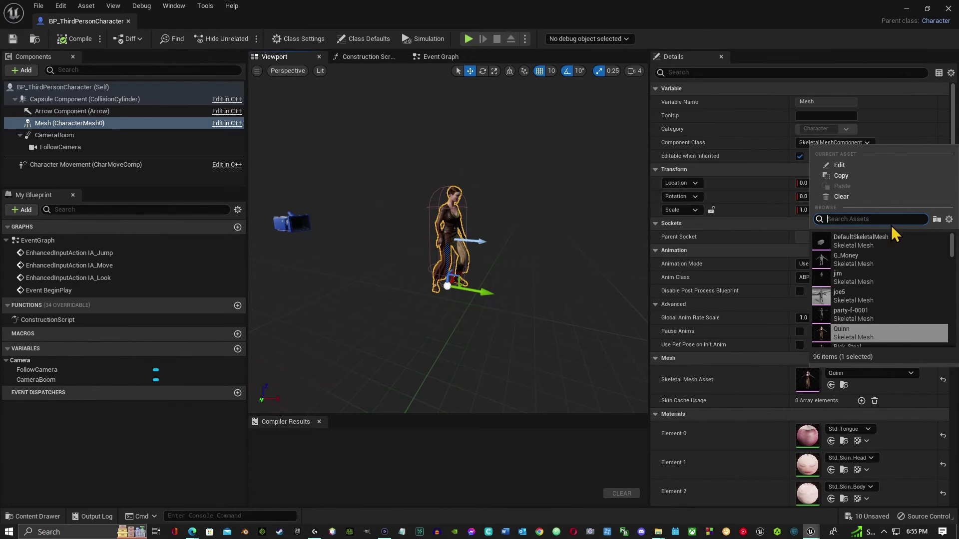
type("rick")
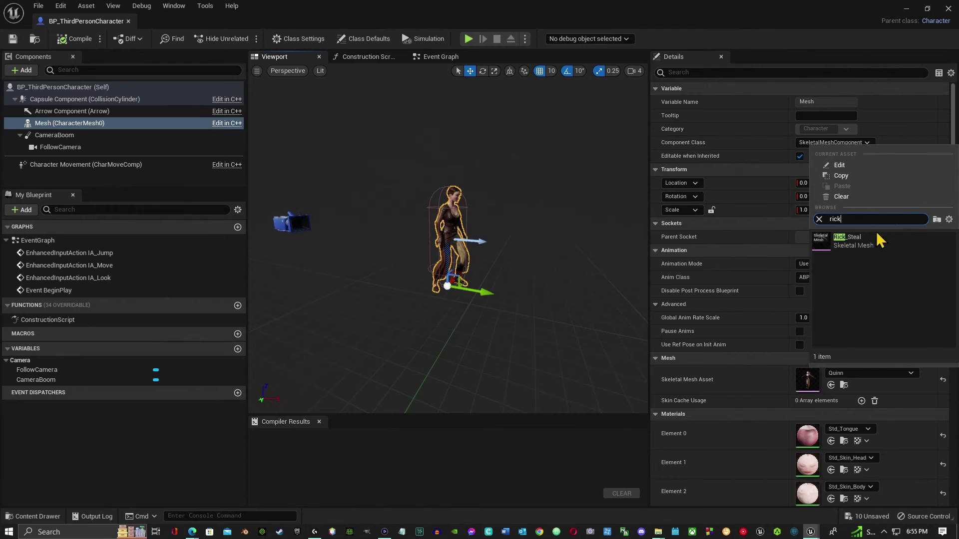
left_click(862, 247)
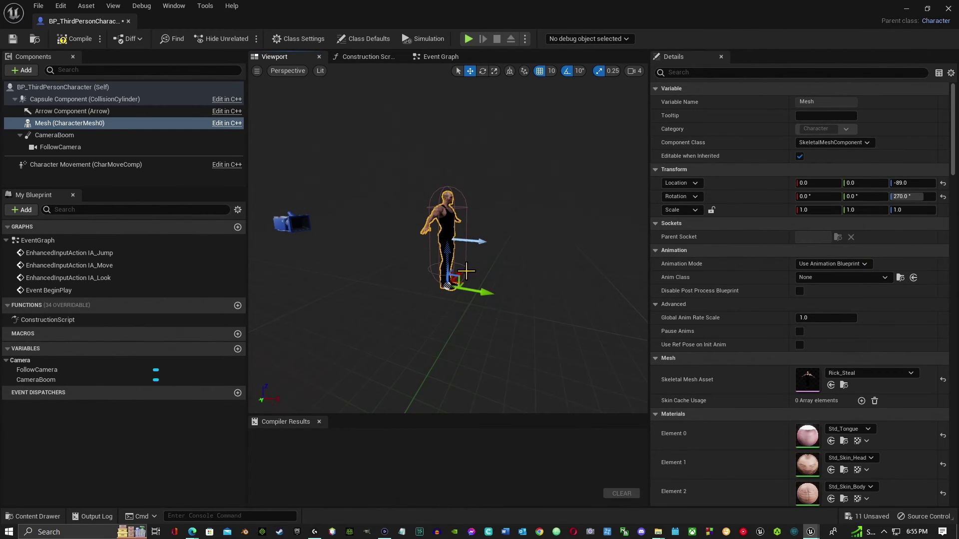
scroll(504, 261, "up", 5)
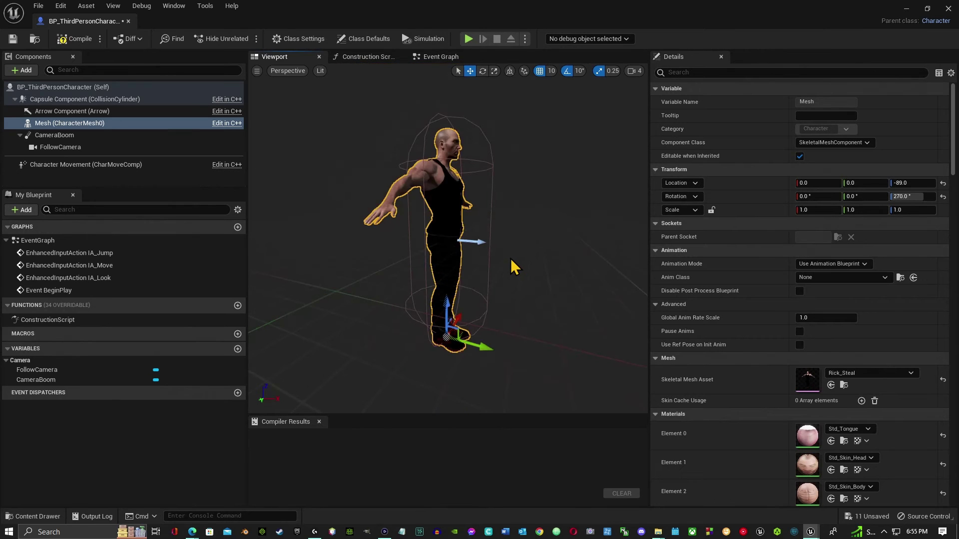
Set the character's Anim Class to ABP_Manny_Rick_Steal, compile, and return to the level editor
right_click_drag(514, 267, 519, 261)
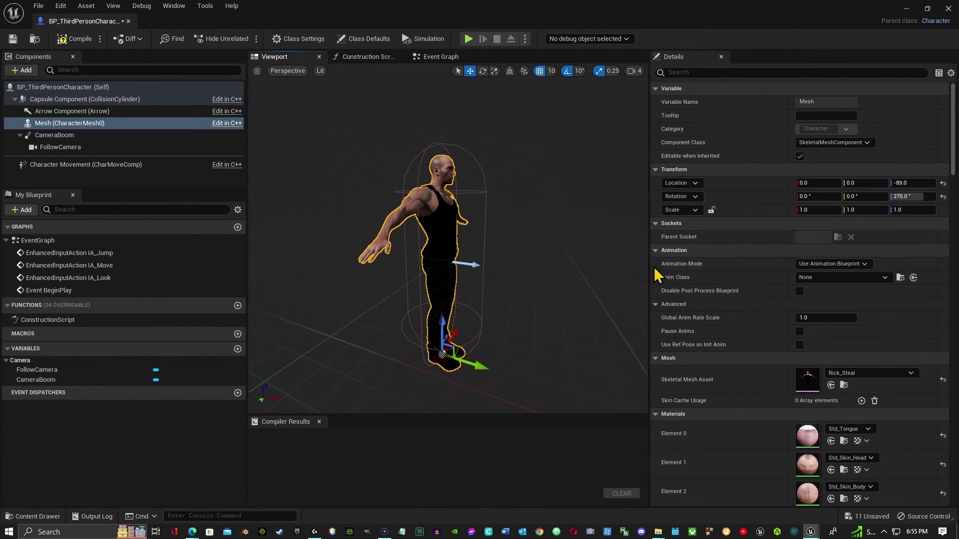
left_click(885, 278)
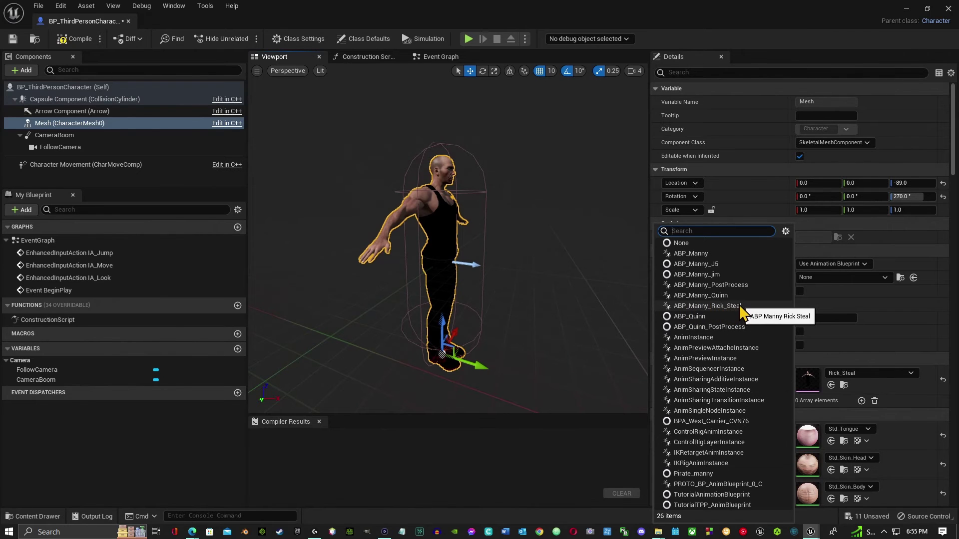
left_click(743, 307)
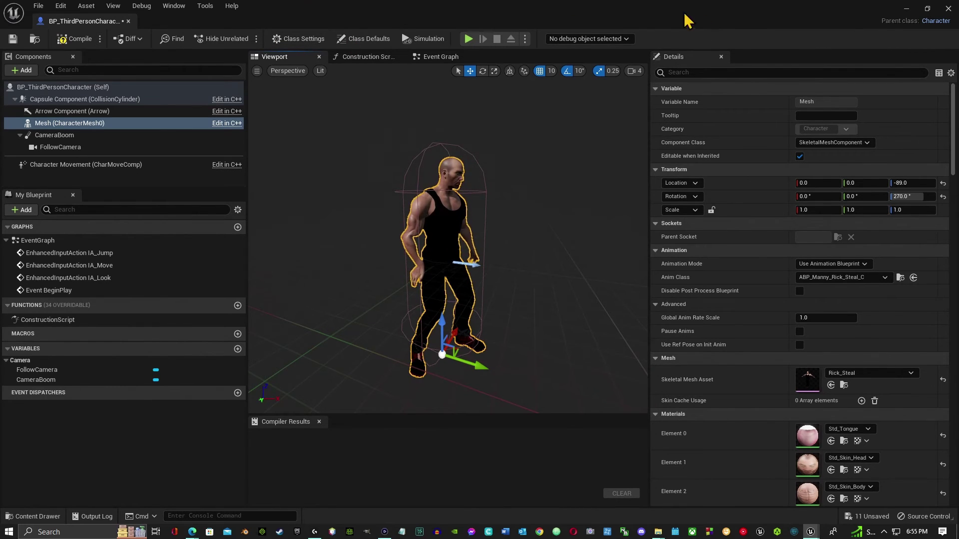
left_click(75, 38)
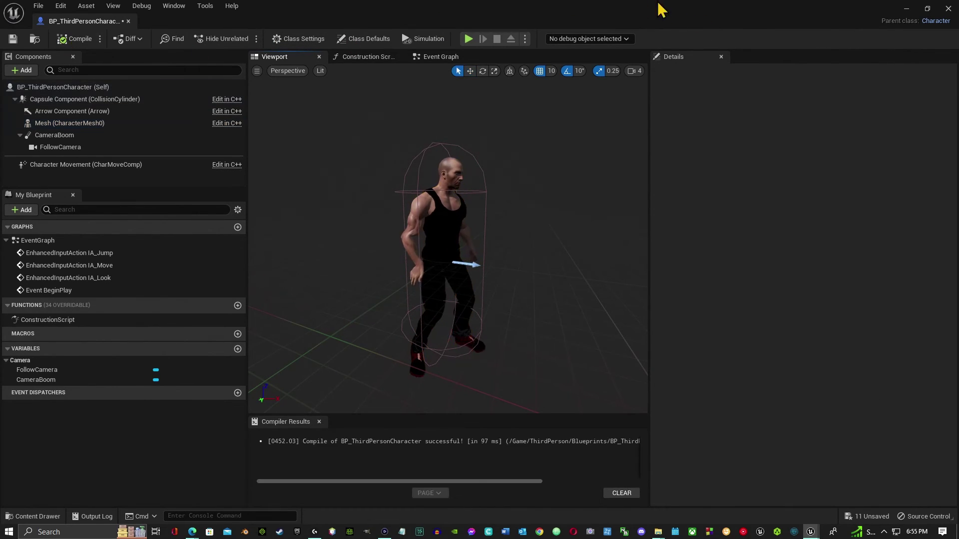
key("alt+Tab")
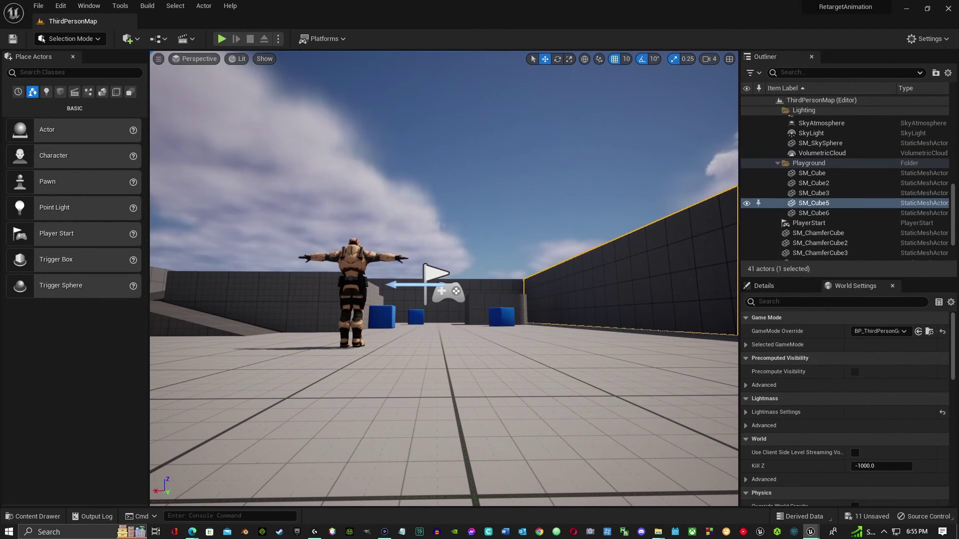
left_click(222, 41)
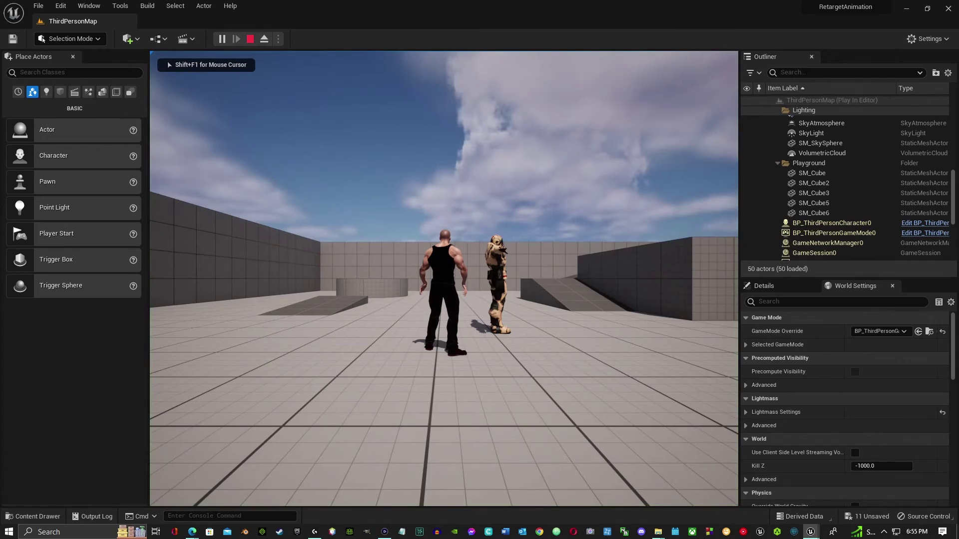
key("w")
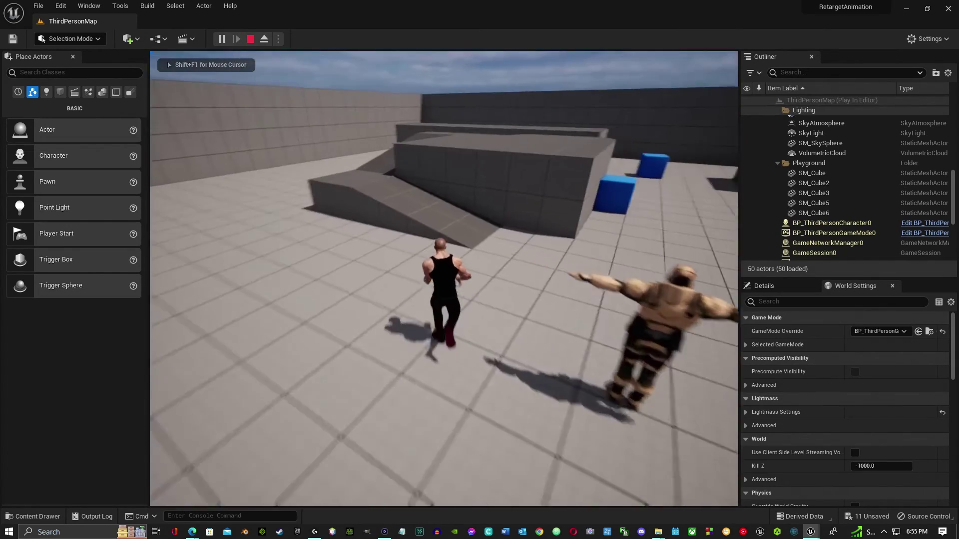
key("w")
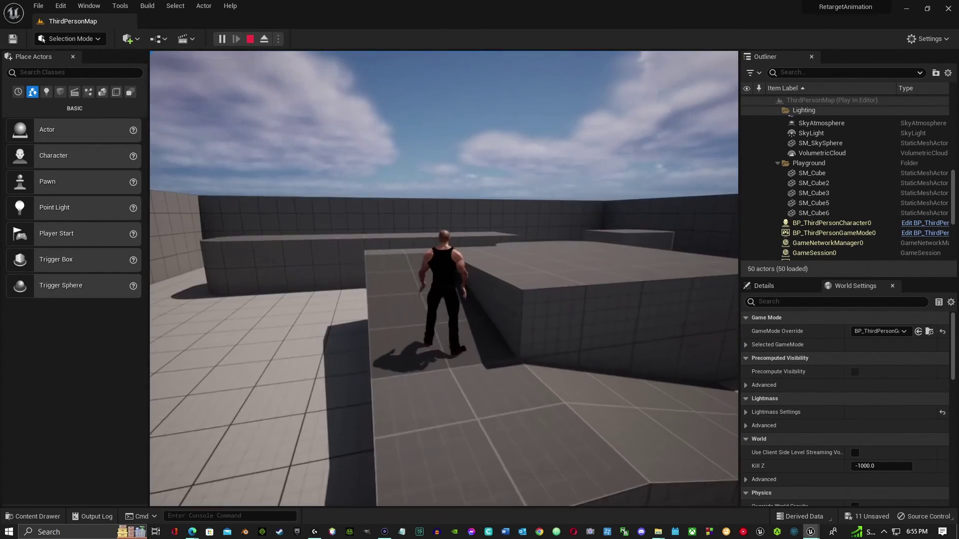
key("w")
key("space")
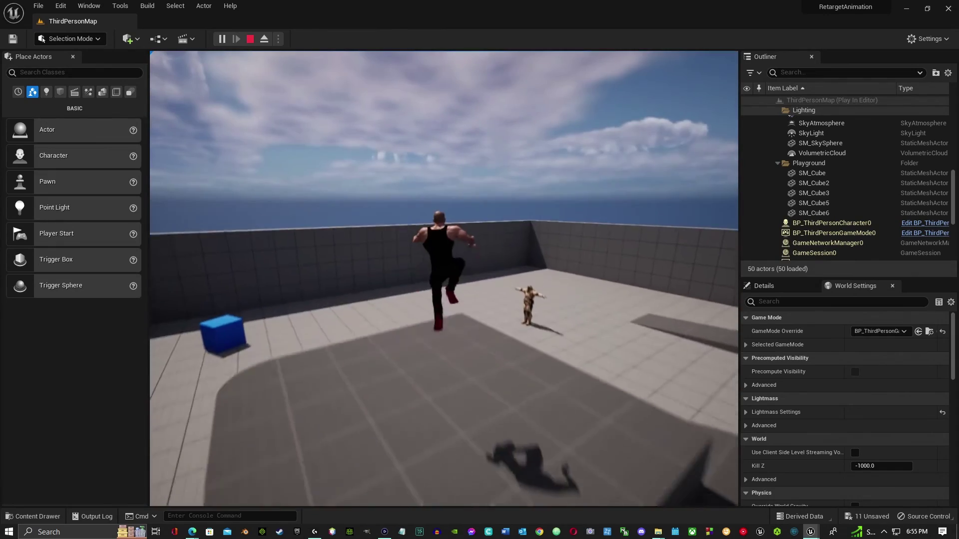
key("w")
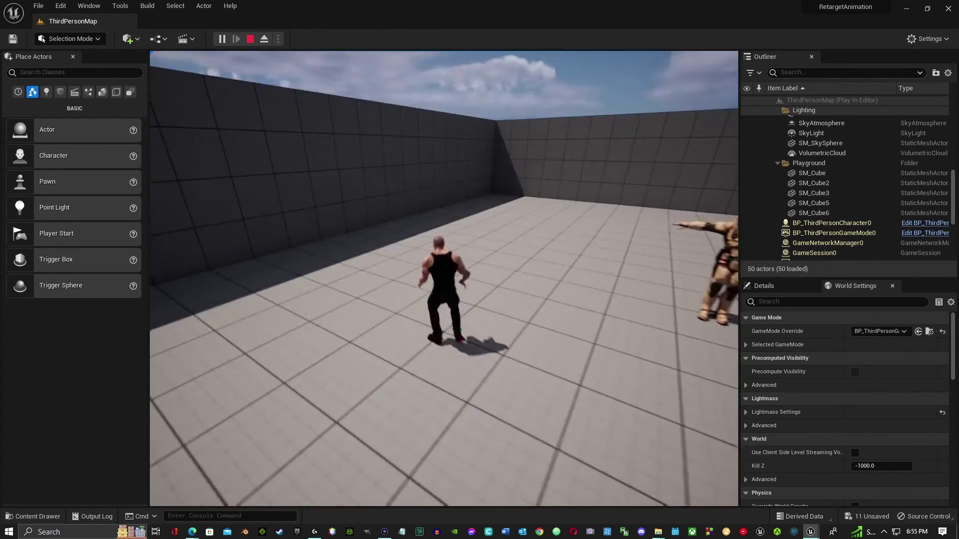
key("w")
key("Escape")
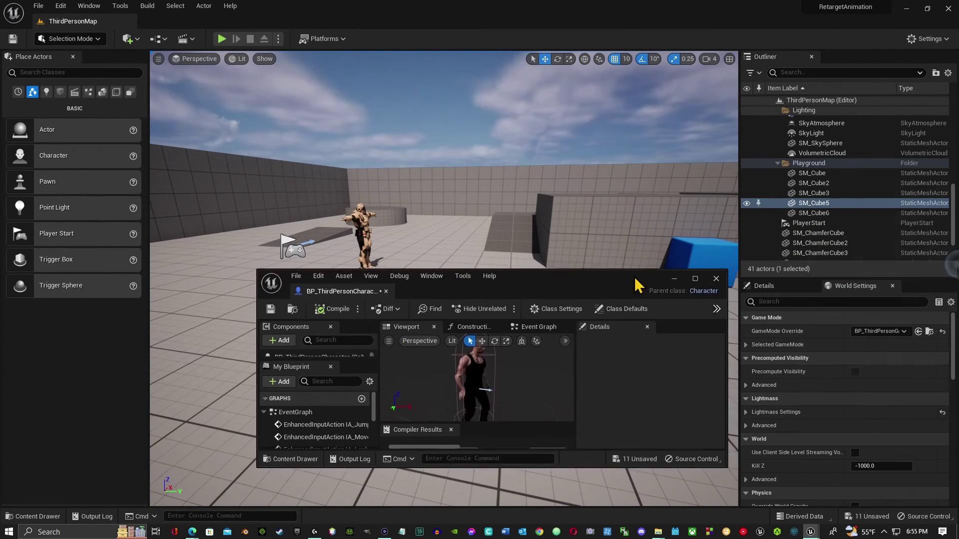
Move and maximize the character Blueprint window, then hide it to reveal the level
left_click_drag(638, 284, 581, 210)
left_click(619, 197)
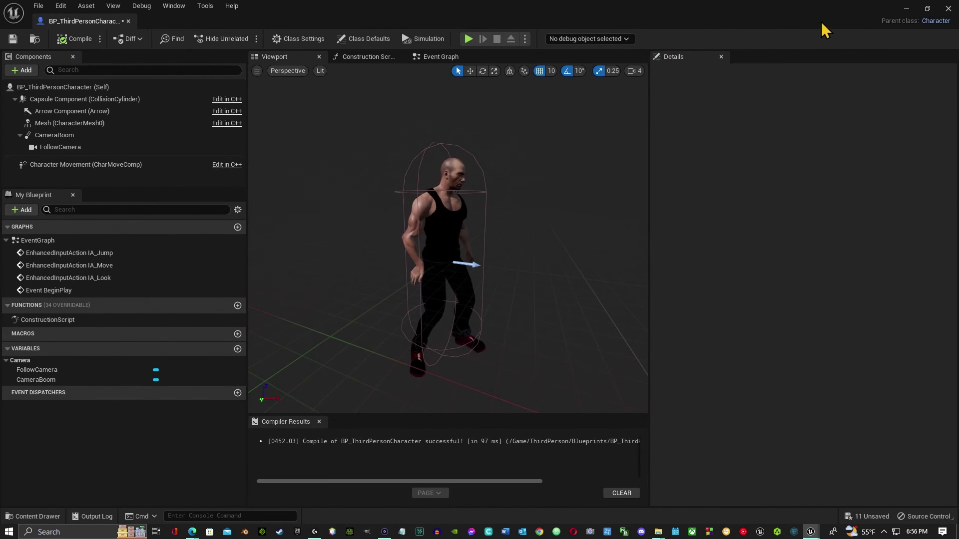
left_click(906, 8)
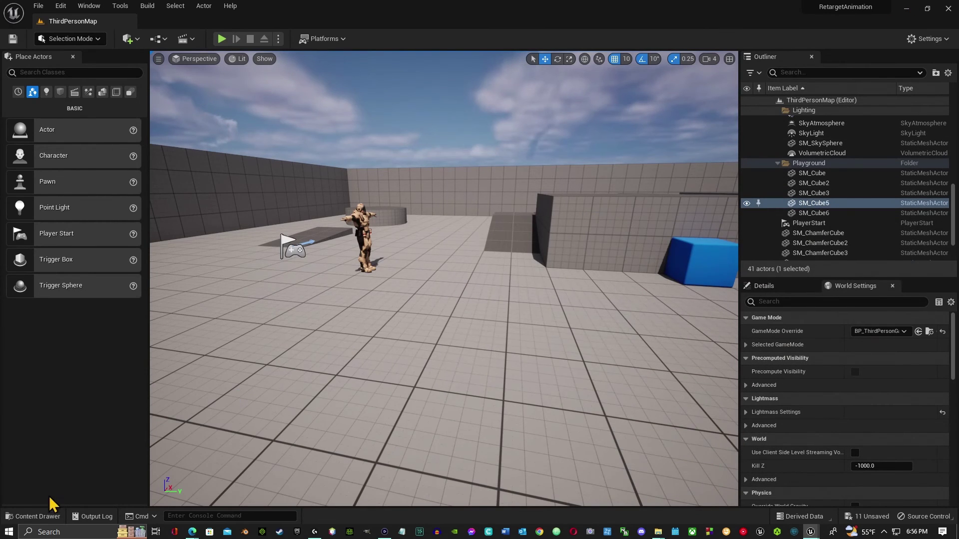
Browse the Content Drawer to Content/Characters/Rick to list its retargeted assets
left_click(37, 516)
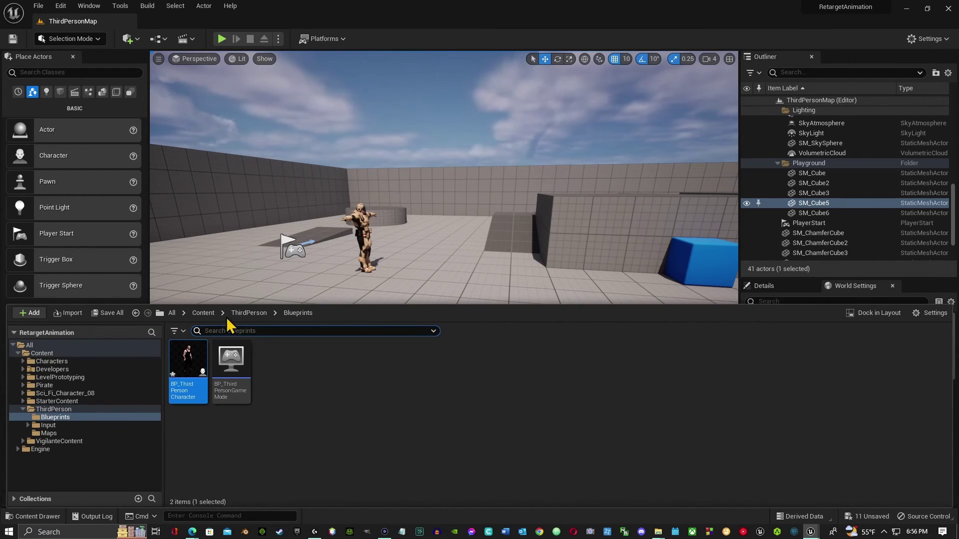
left_click(202, 313)
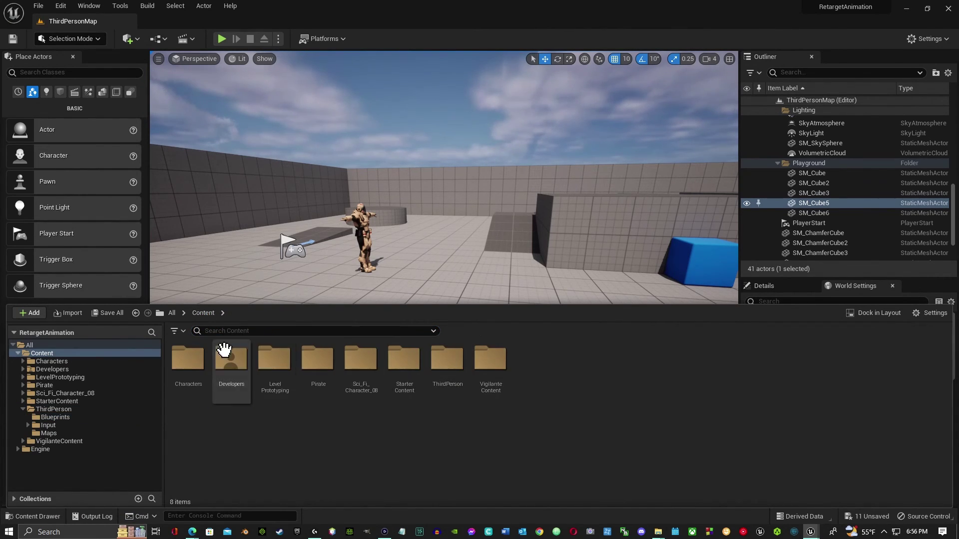
double_click(188, 362)
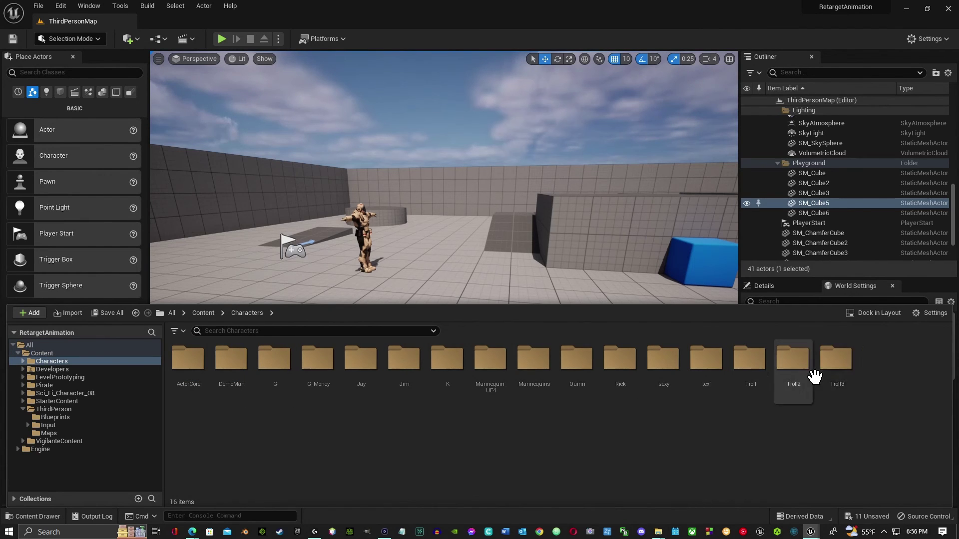
double_click(619, 364)
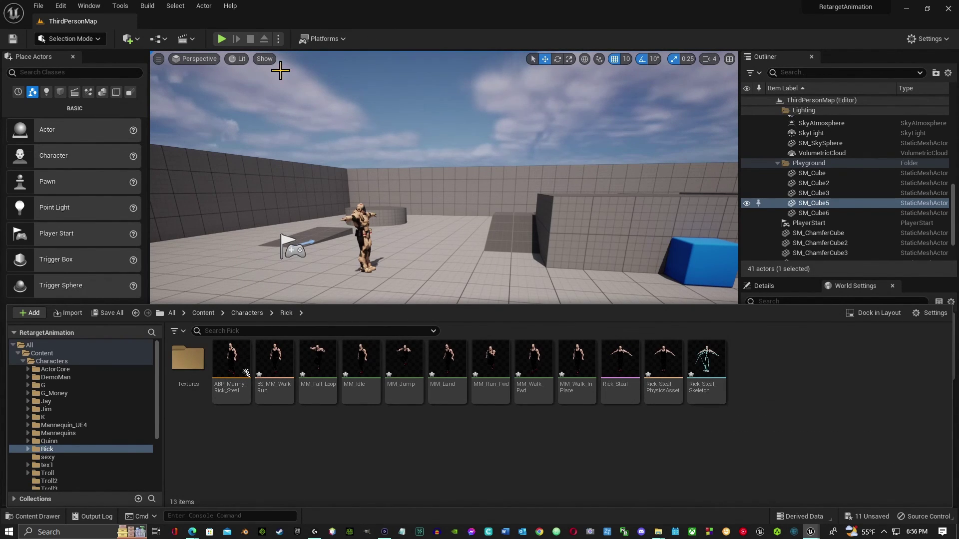
Play the level and run Rick_Steal forward up the ramp onto the top block
left_click(223, 38)
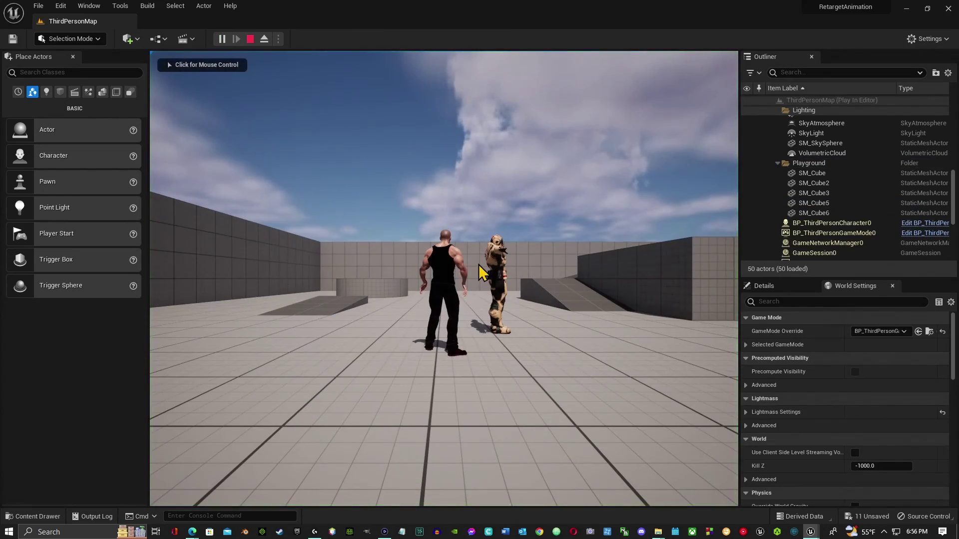
left_click(472, 302)
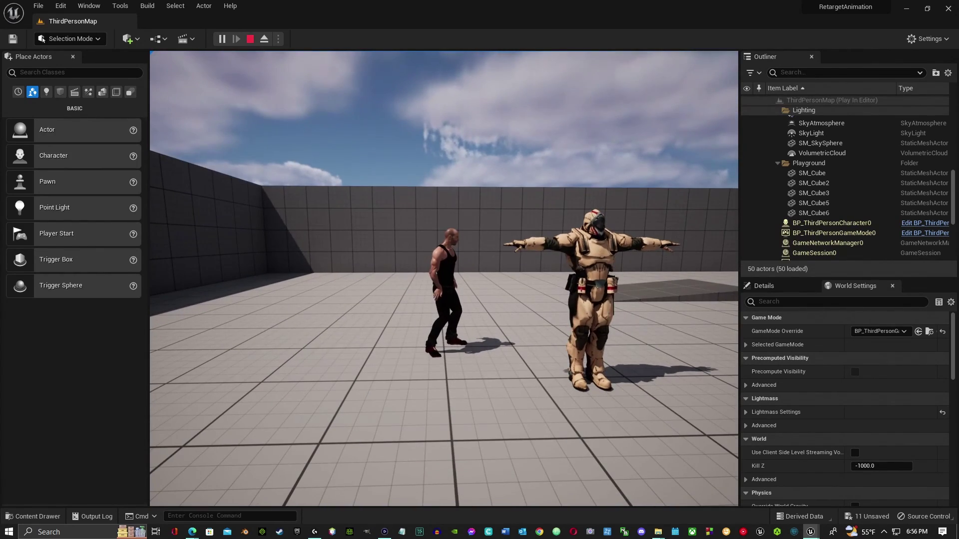
key("w")
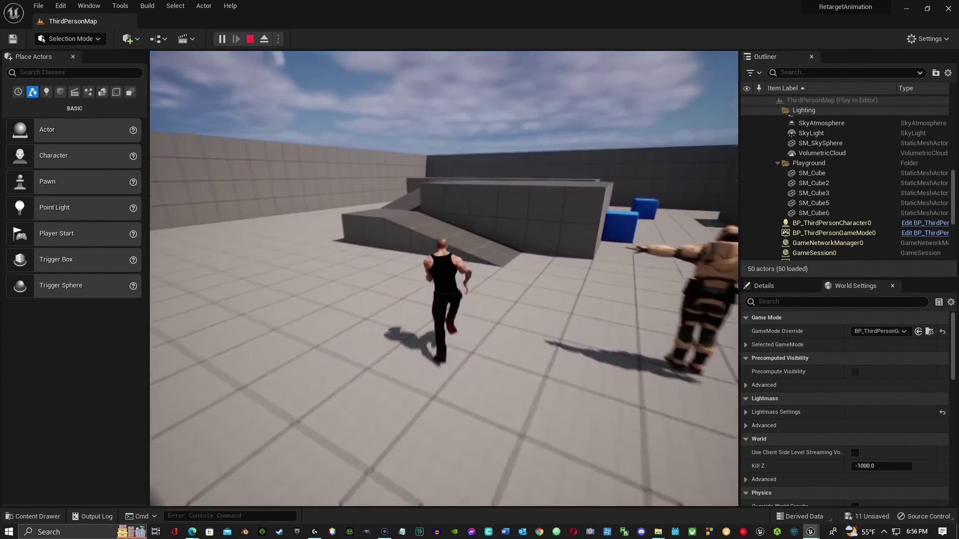
key("w")
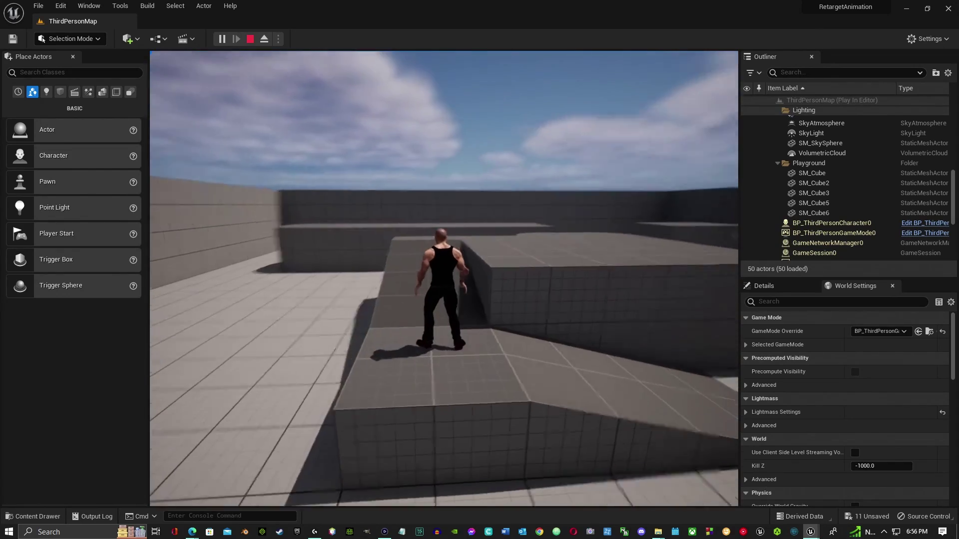